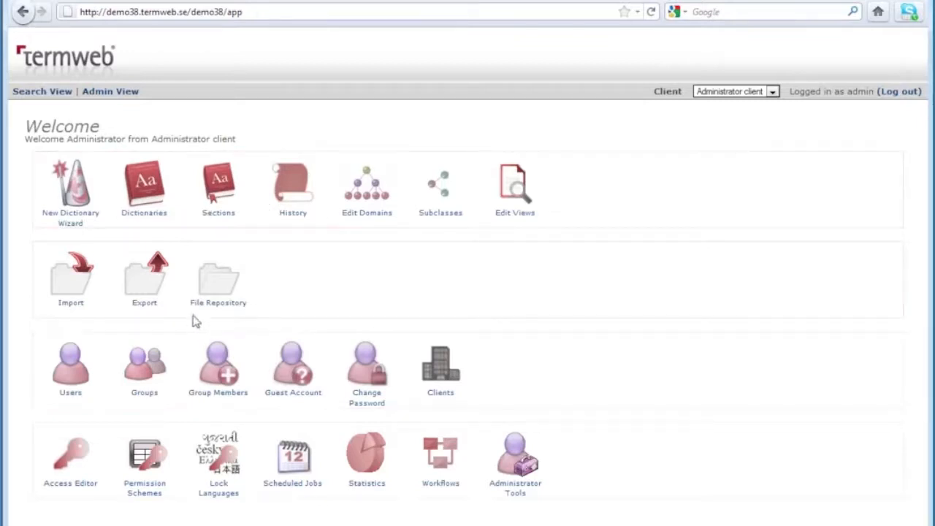
# View the general information page of the New Dictionary Wizard and leave it without creating a dictionary
pyautogui.click(82, 192)
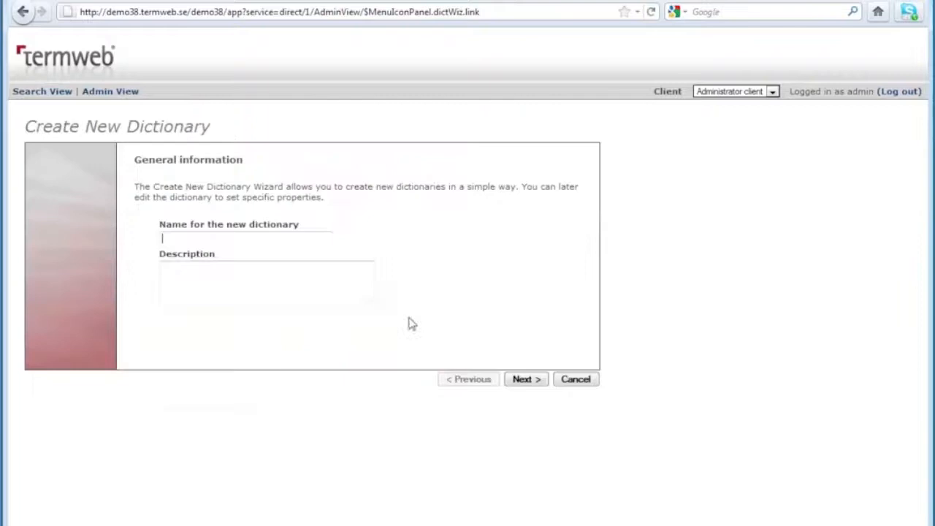
pyautogui.click(572, 386)
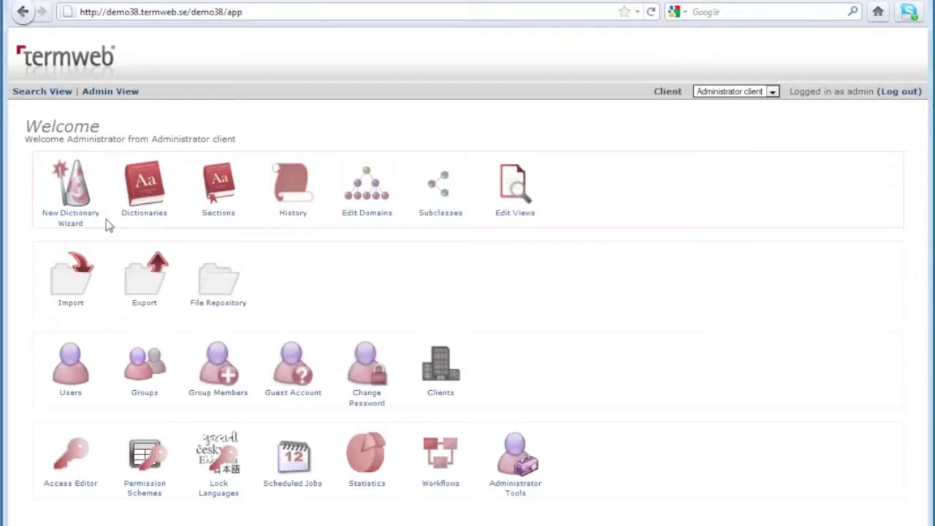
# Open the "Animals, TermWeb info and more" dictionary for editing and start adding a new custom concept level field
pyautogui.click(150, 194)
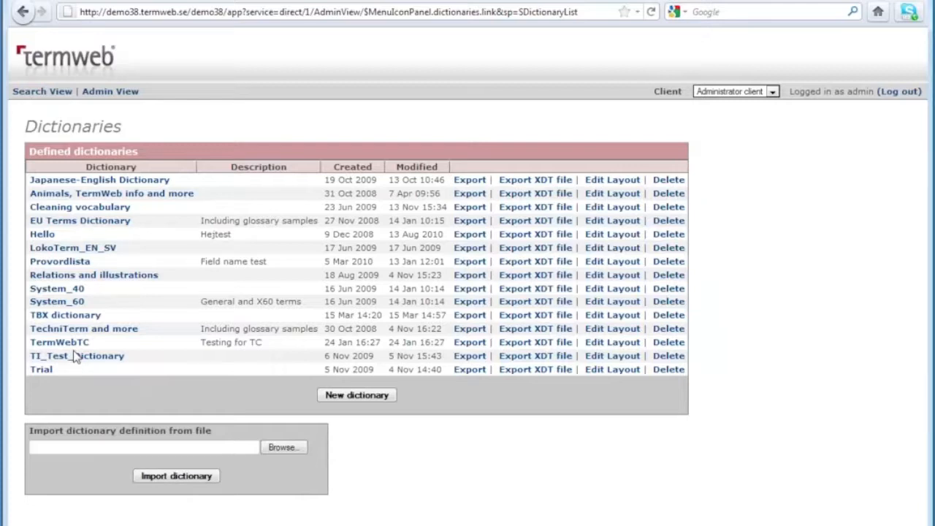
pyautogui.click(143, 197)
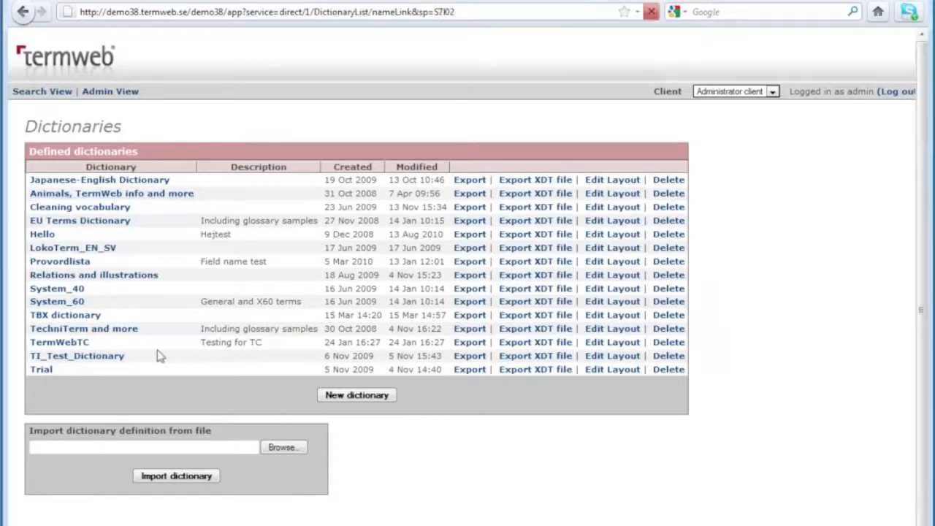
pyautogui.scroll(-1, 172, 371)
pyautogui.scroll(1, 222, 356)
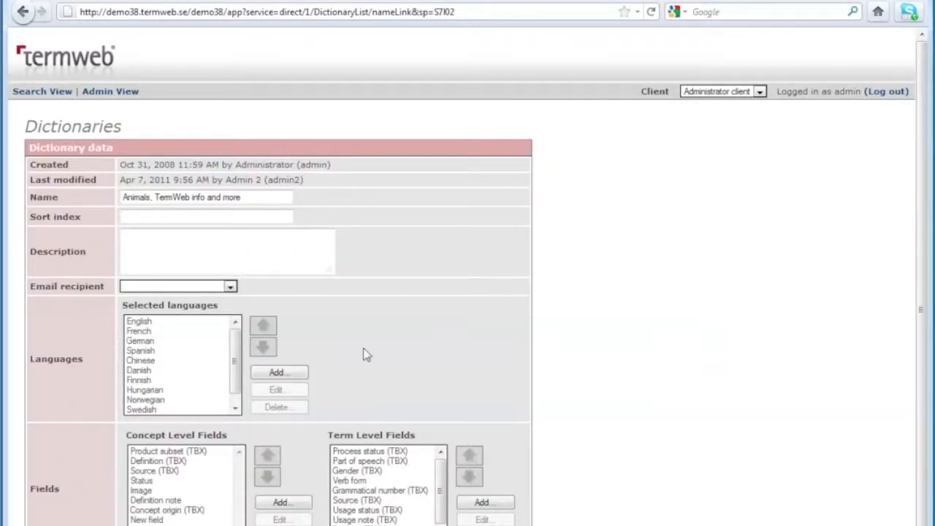
pyautogui.scroll(-1, 611, 359)
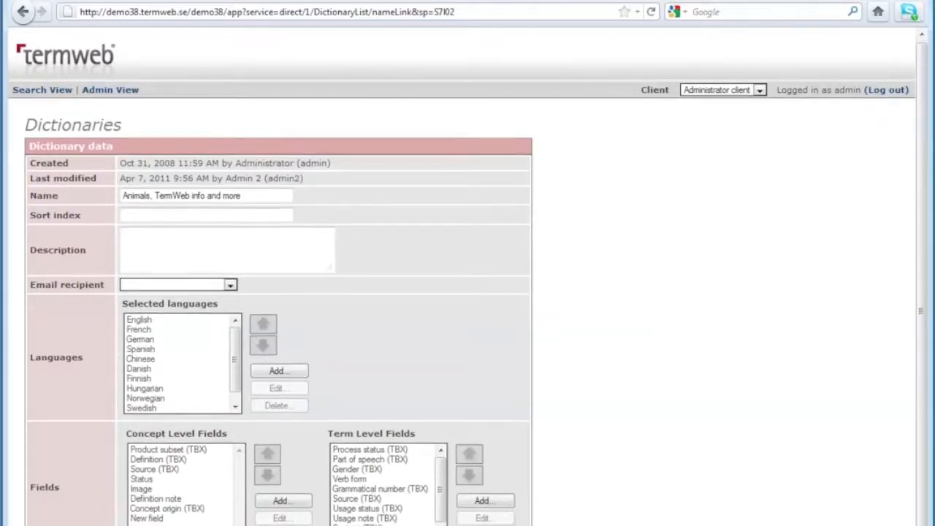
pyautogui.click(281, 501)
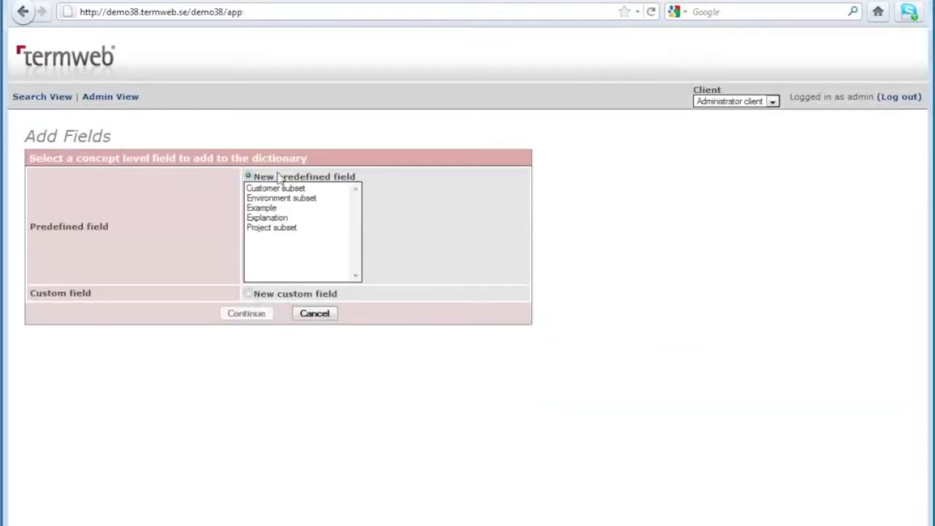
pyautogui.click(249, 295)
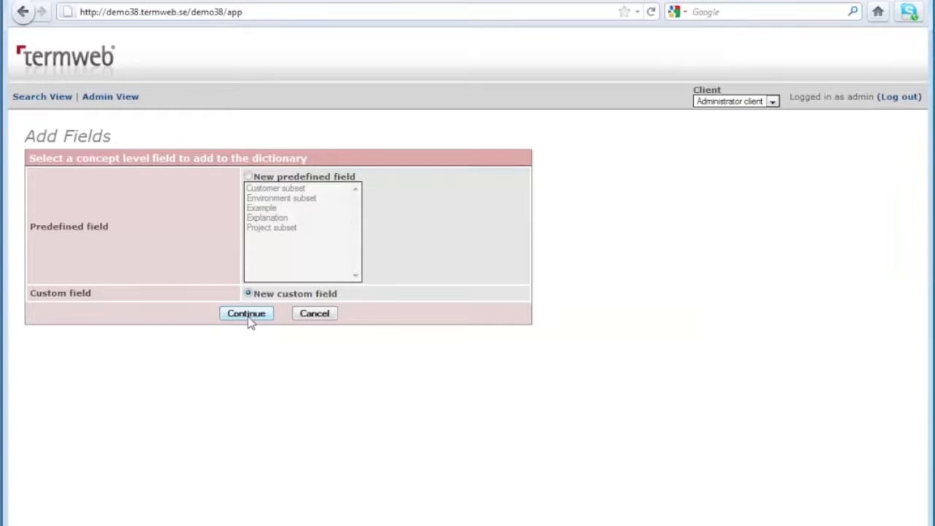
pyautogui.click(247, 315)
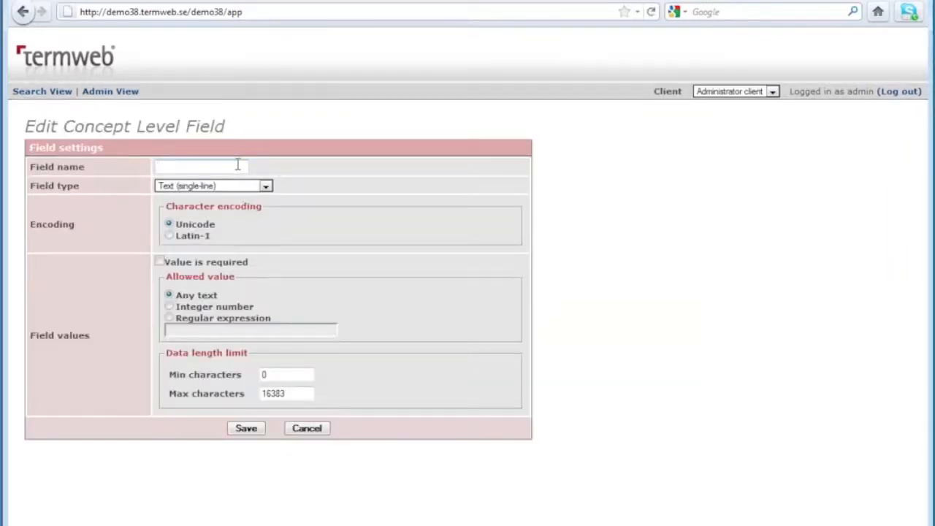
# Name the concept level field with a person's first name followed by "testing" and set its field type to Multivalued
pyautogui.click(237, 167)
pyautogui.write('Ioannis testing')
pyautogui.click(266, 186)
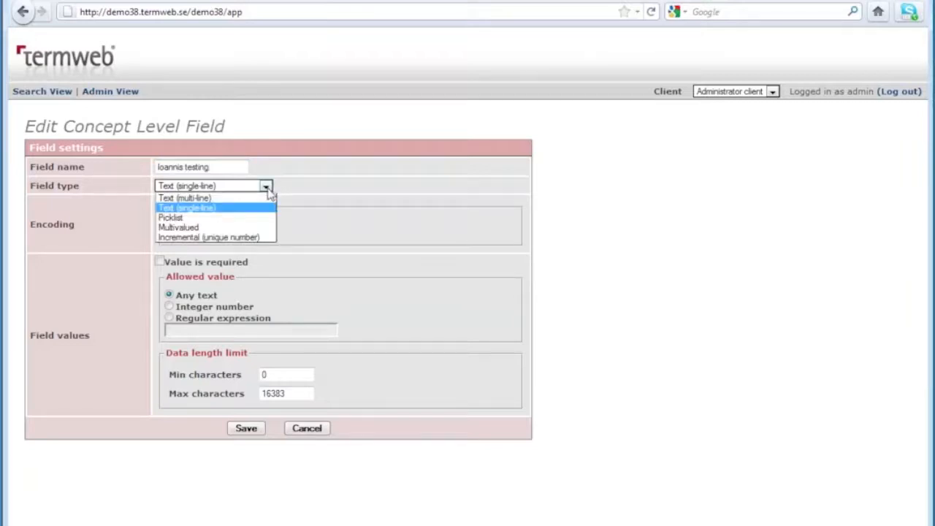
pyautogui.click(219, 229)
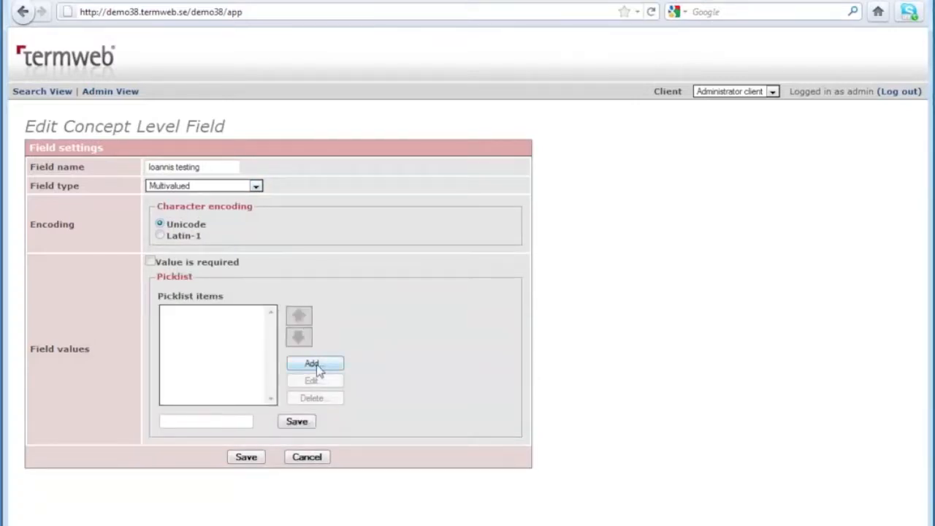
# Add the picklist items Value 1, Value 2 and Value 3 to the multivalued field and save the field settings
pyautogui.click(236, 422)
pyautogui.write('Val')
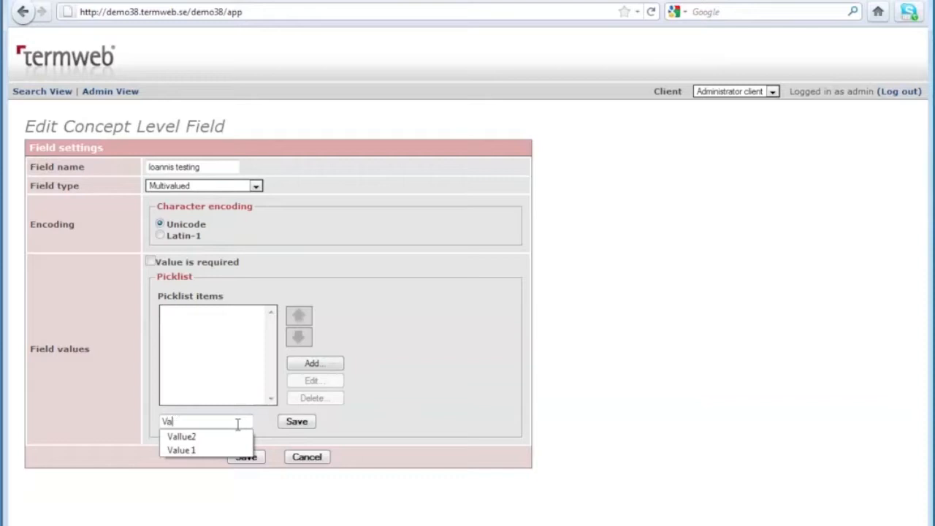
pyautogui.write('ue 1')
pyautogui.click(296, 422)
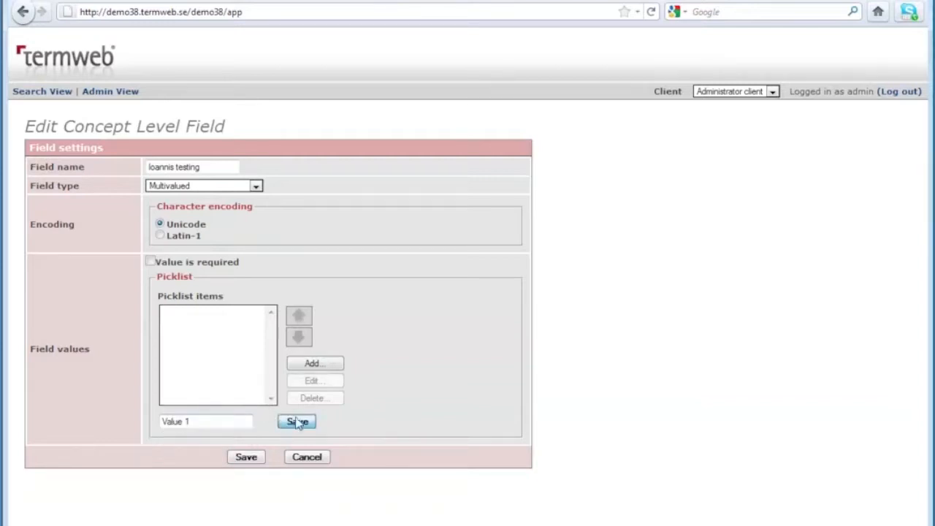
pyautogui.click(250, 422)
pyautogui.write('V')
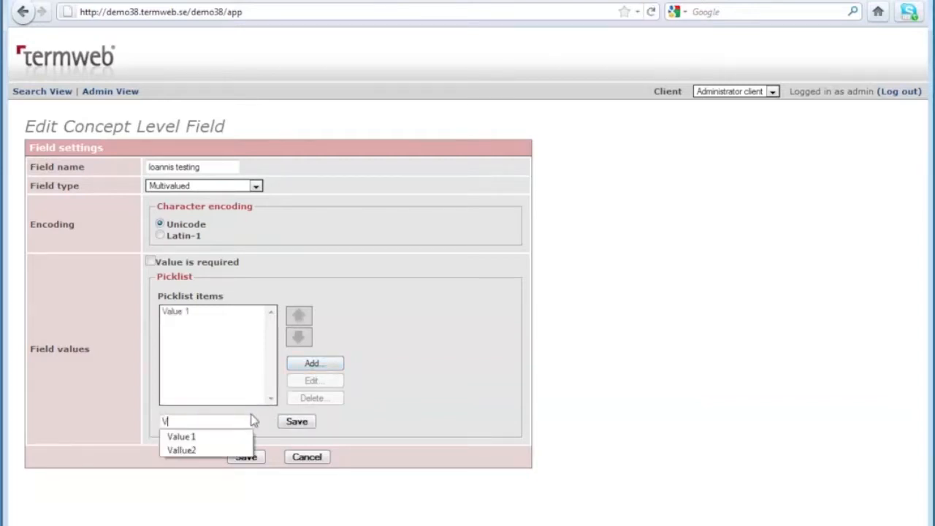
pyautogui.write('alue 2')
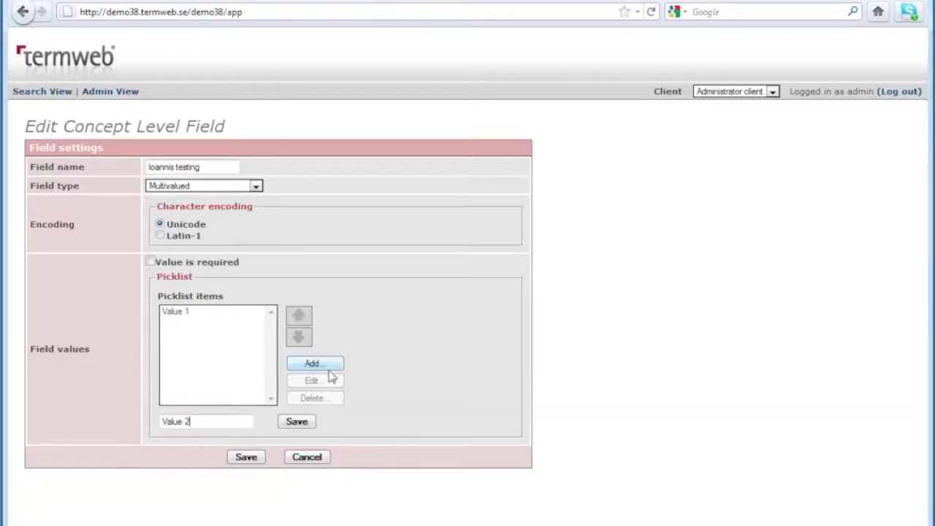
pyautogui.click(296, 424)
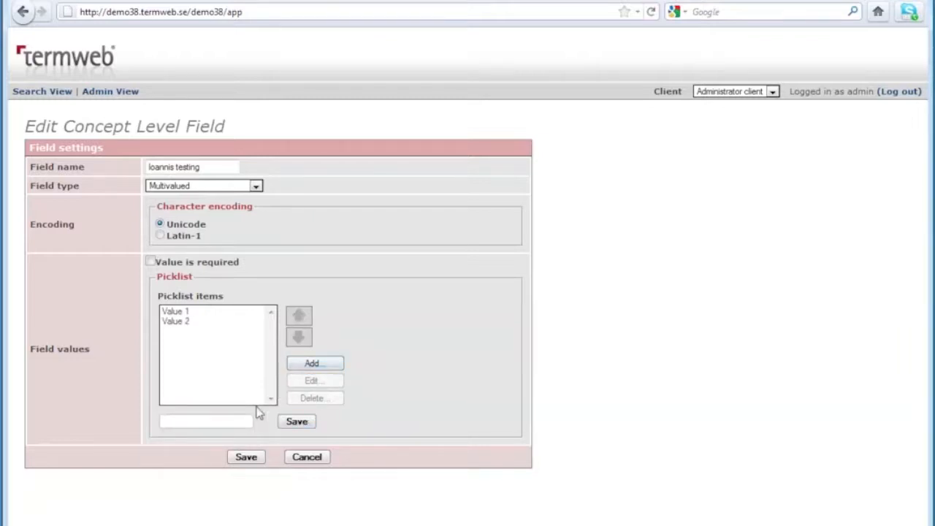
pyautogui.write('Value 3')
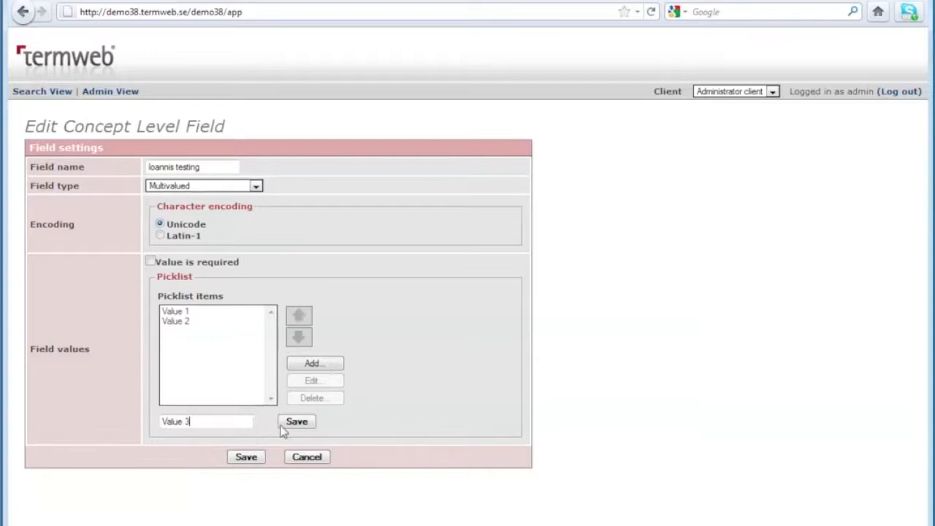
pyautogui.click(289, 423)
pyautogui.click(251, 459)
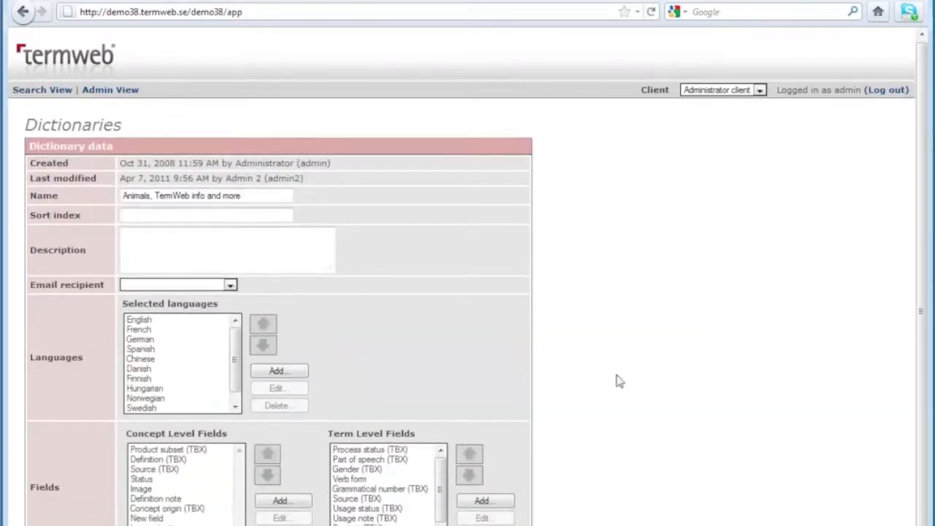
# Move the new custom field between Source (TBX) and Status in the concept level fields and save the dictionary
pyautogui.click(182, 518)
pyautogui.click(271, 456)
pyautogui.click(272, 456)
pyautogui.click(268, 454)
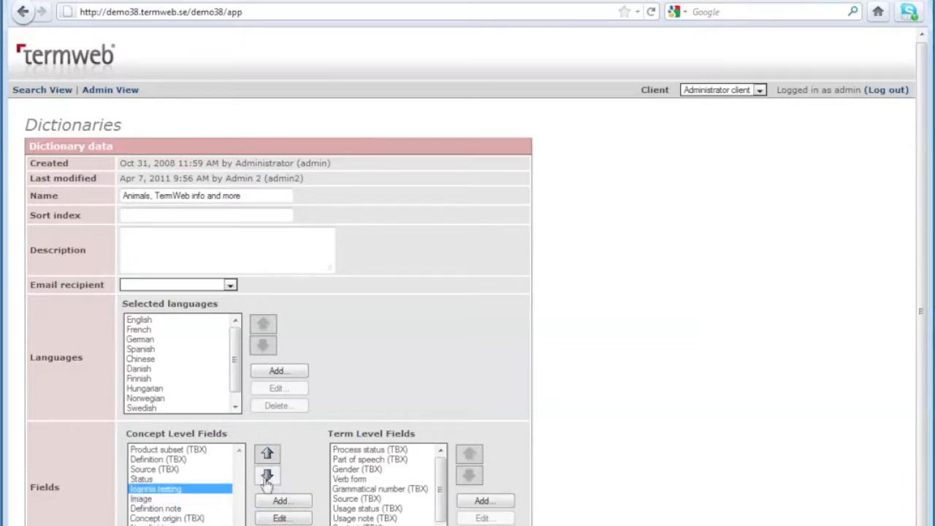
pyautogui.click(267, 454)
pyautogui.click(268, 476)
pyautogui.click(267, 454)
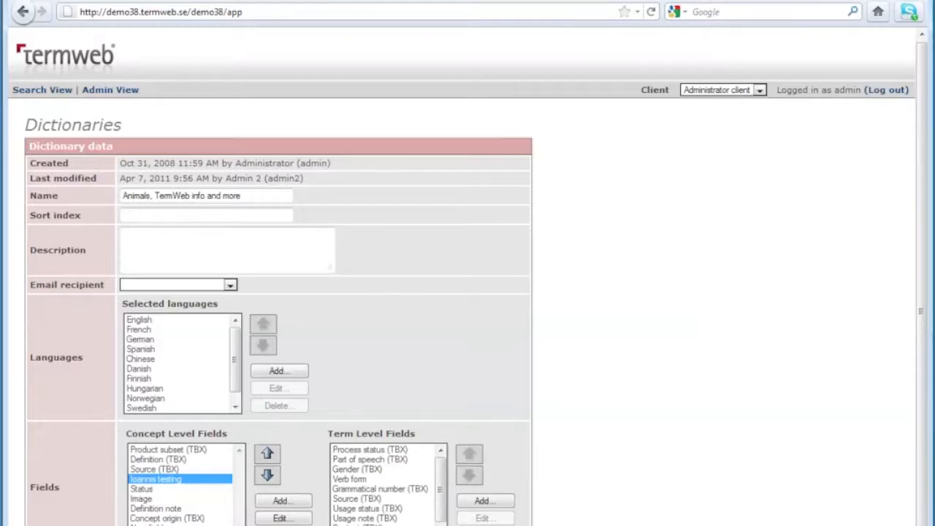
pyautogui.click(199, 524)
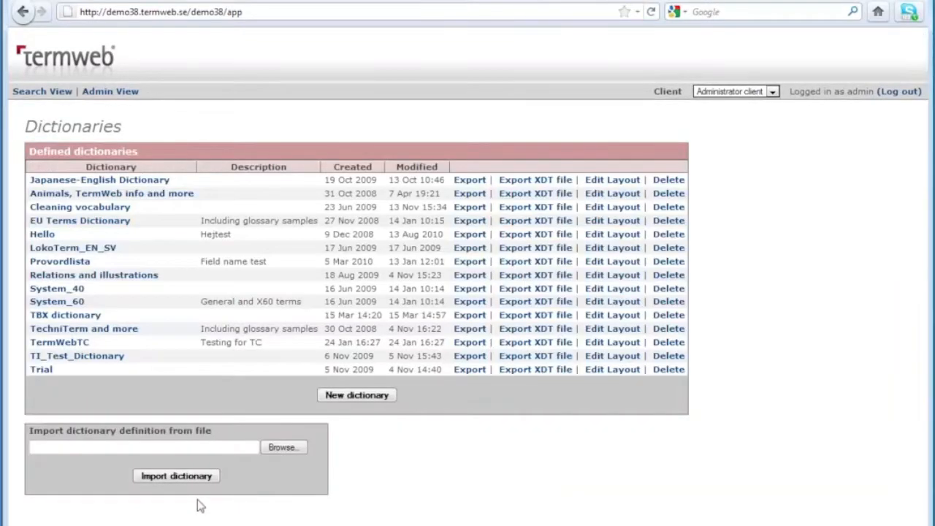
# Start a new concept in the search view and open its concept level fields for editing
pyautogui.click(51, 92)
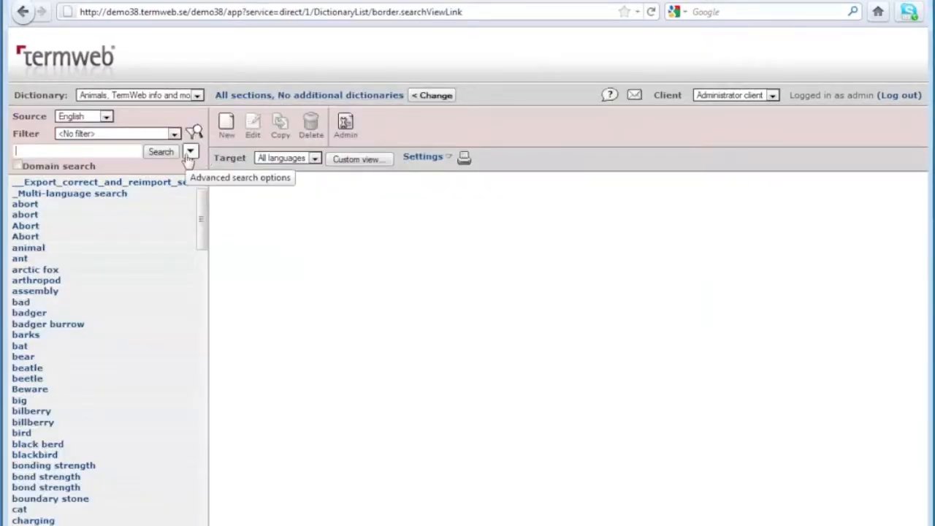
pyautogui.click(226, 125)
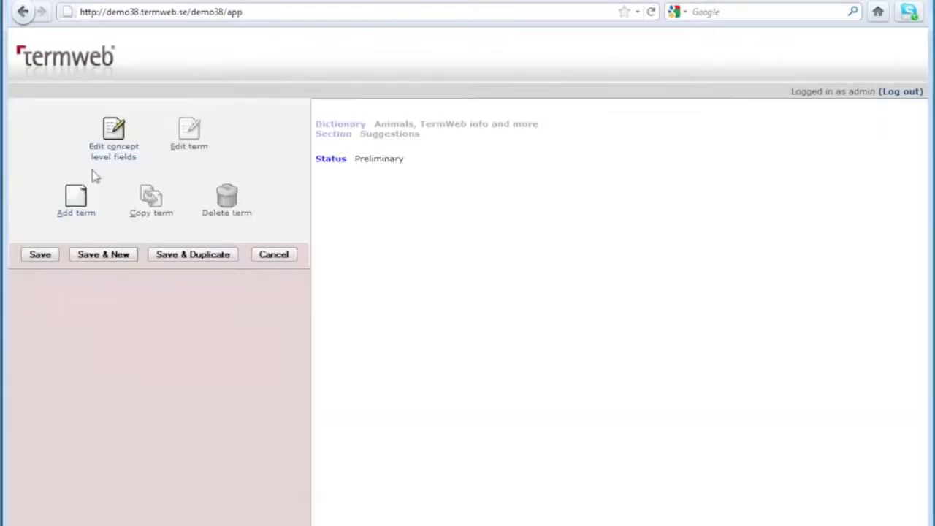
pyautogui.click(114, 148)
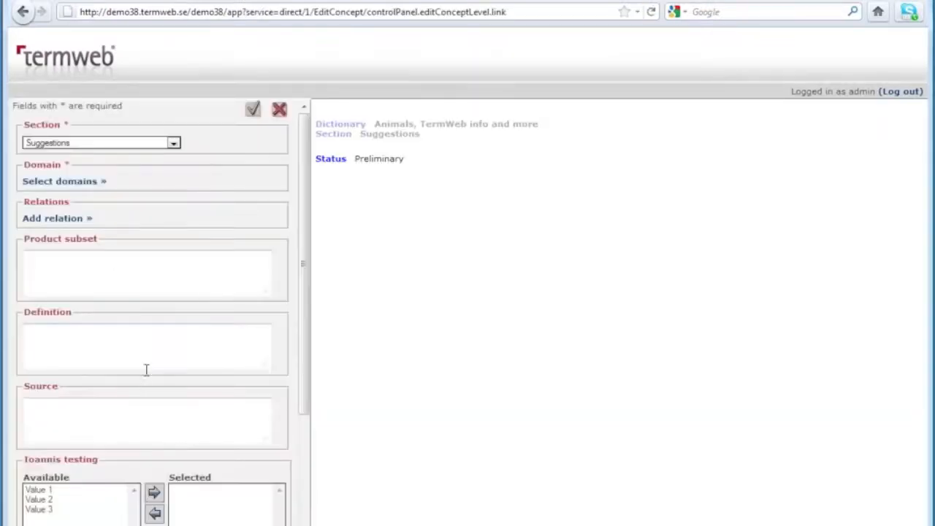
pyautogui.scroll(-3, 139, 398)
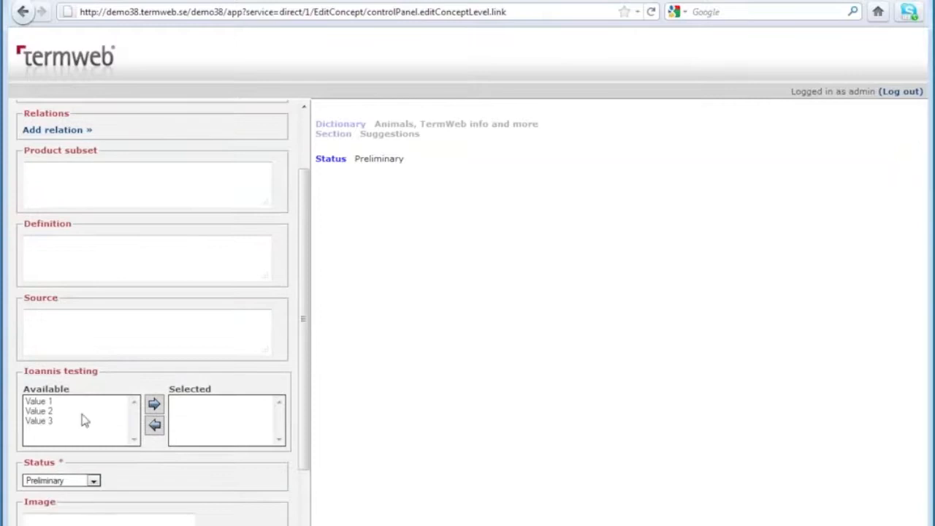
pyautogui.scroll(-2, 82, 415)
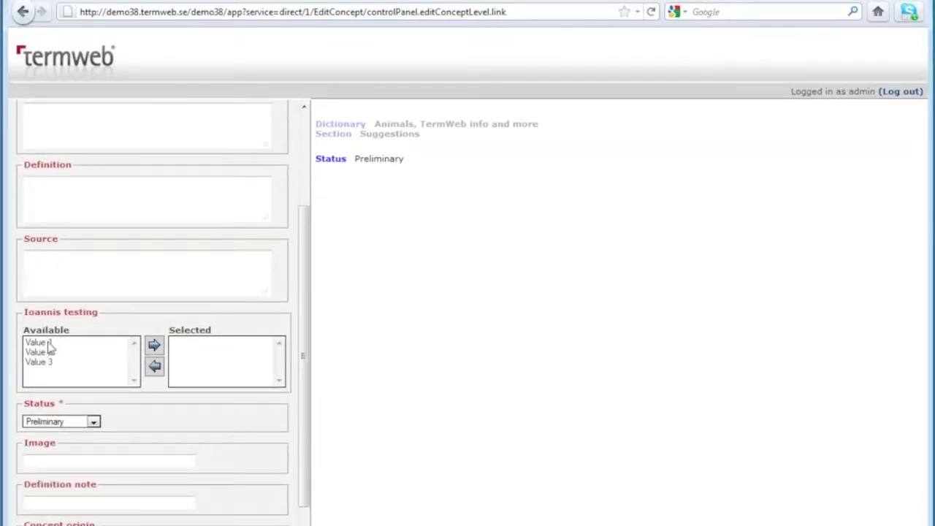
# Assign both Value 1 and Value 2 to the concept's custom multivalued field
pyautogui.click(34, 343)
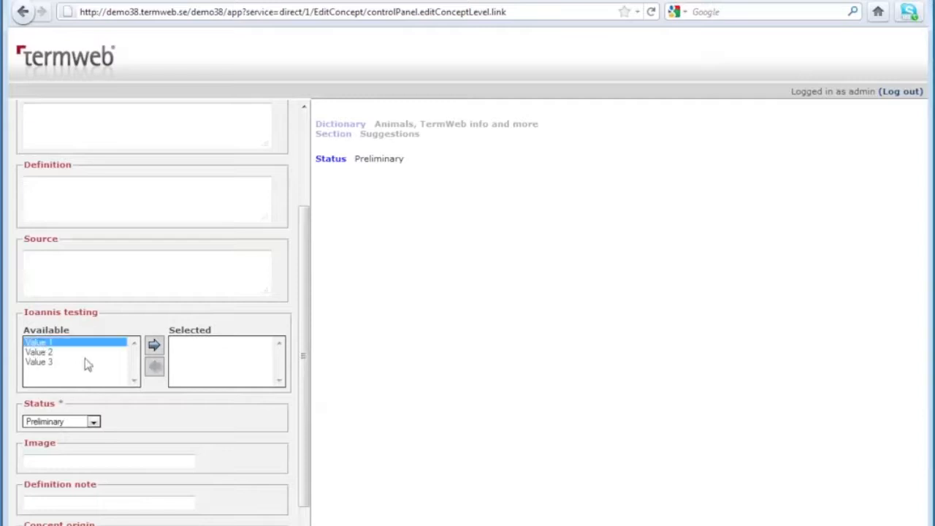
pyautogui.keyDown('ctrl'); pyautogui.click(89, 353); pyautogui.keyUp('ctrl')
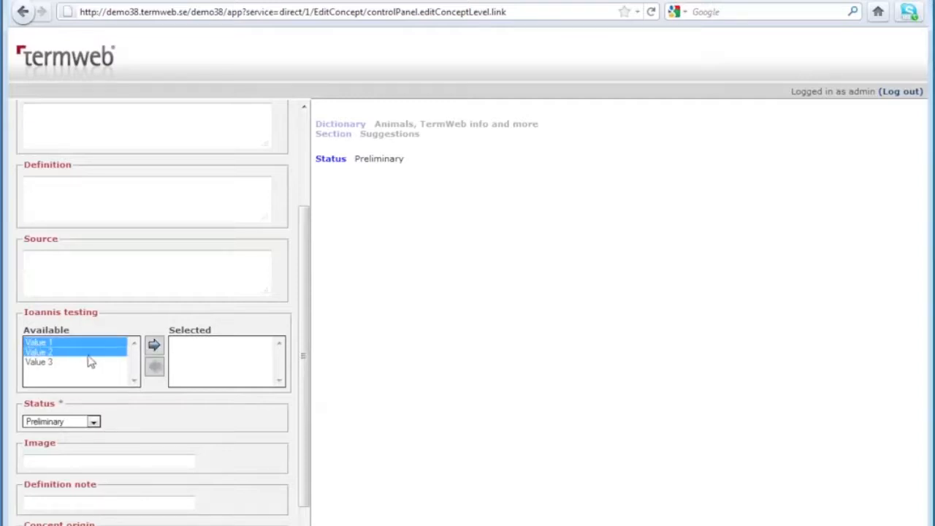
pyautogui.click(154, 344)
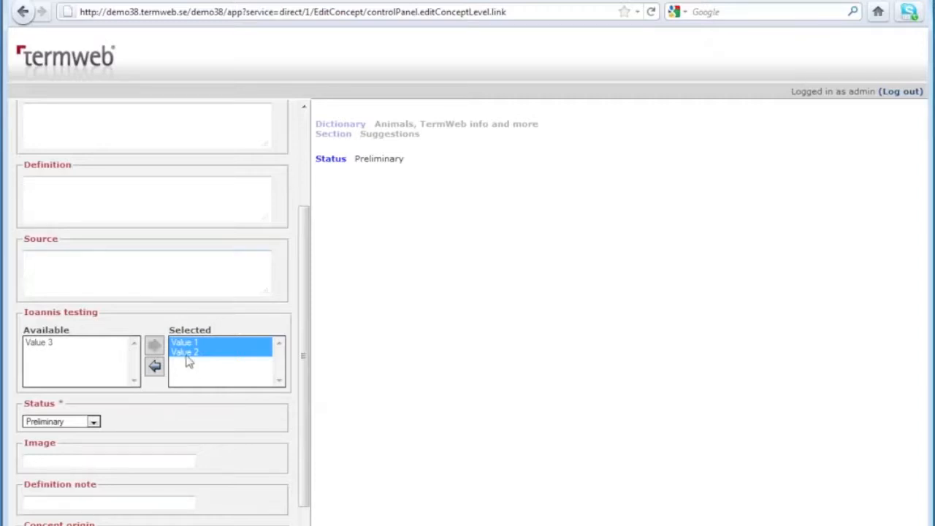
pyautogui.scroll(-1, 181, 358)
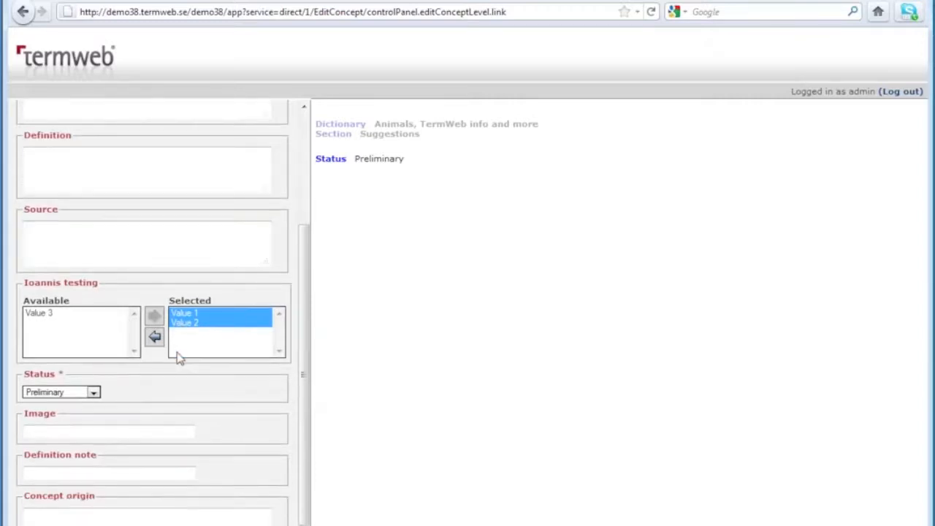
pyautogui.scroll(-1, 179, 358)
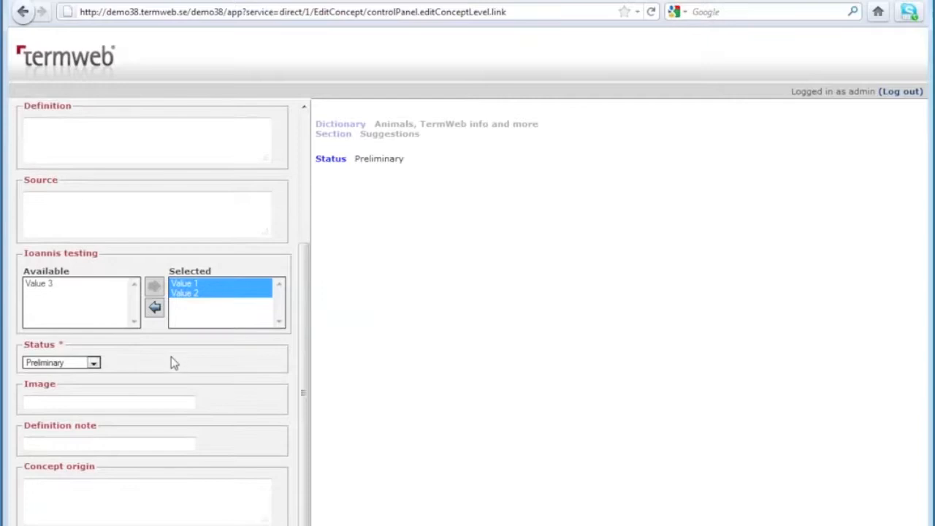
pyautogui.scroll(6, 171, 357)
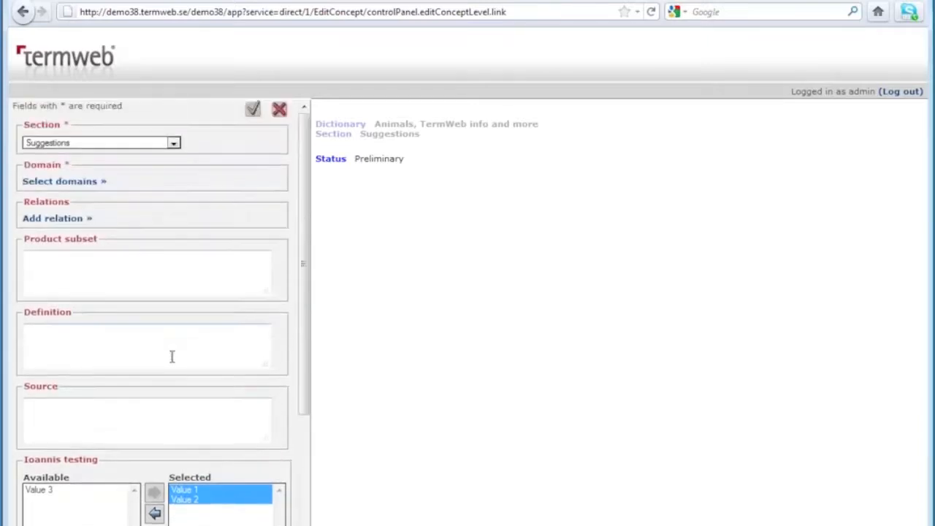
# Discard the concept level field changes and cancel creating the new concept
pyautogui.click(280, 111)
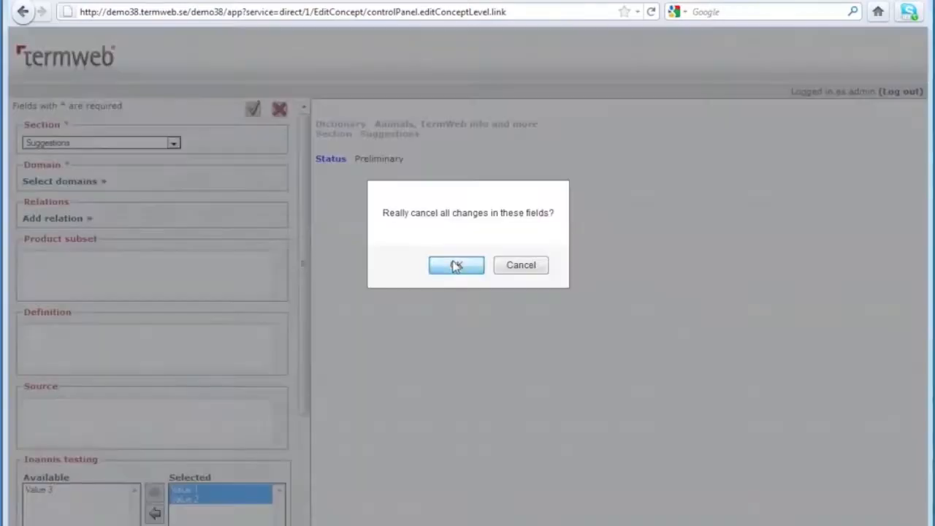
pyautogui.click(455, 266)
pyautogui.click(268, 257)
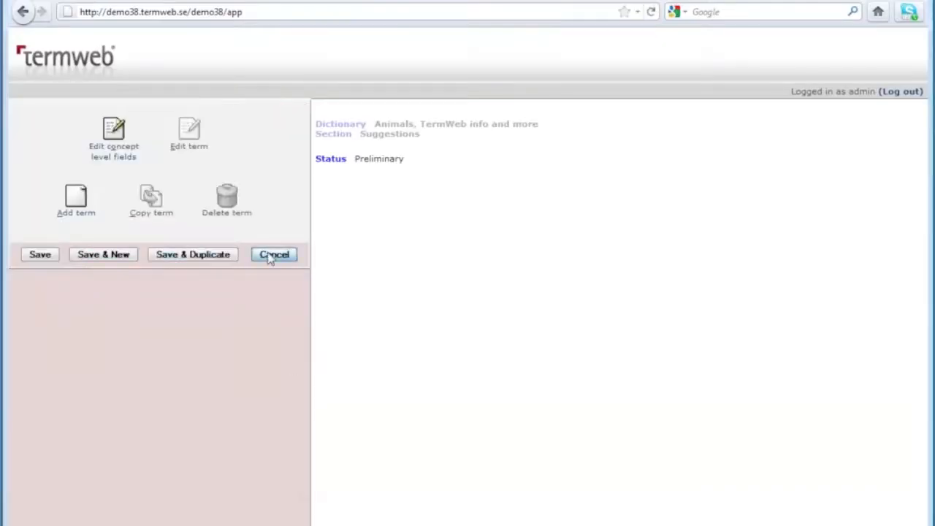
pyautogui.click(445, 266)
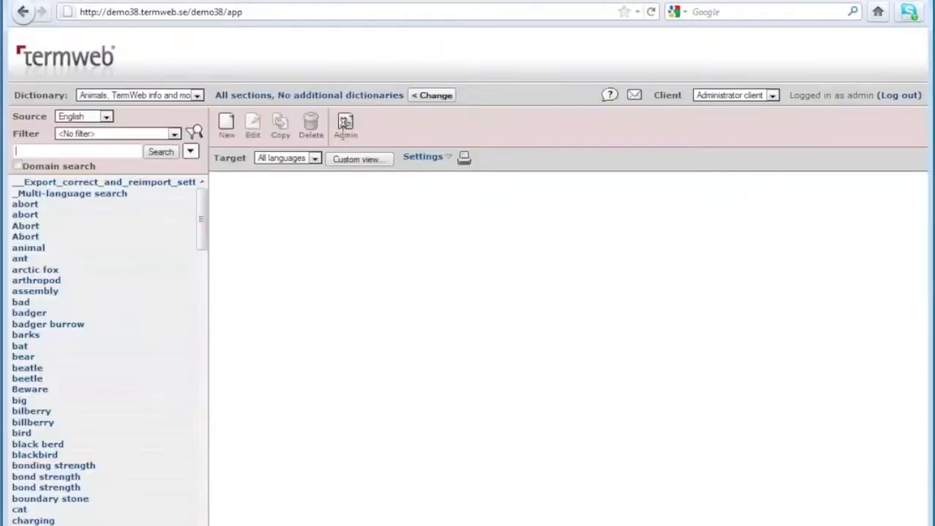
# View the domain selection for domain searches in the search view, cancel it and turn domain search off again
pyautogui.click(346, 126)
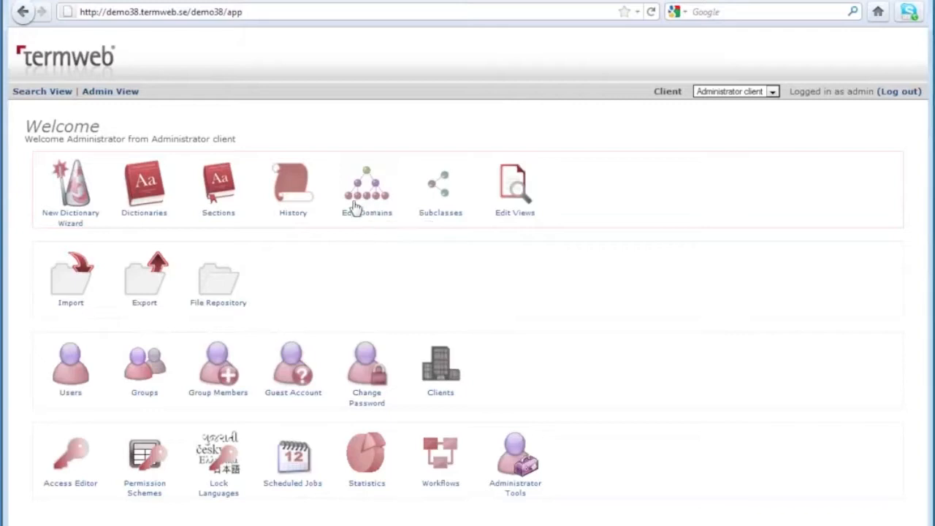
pyautogui.click(61, 92)
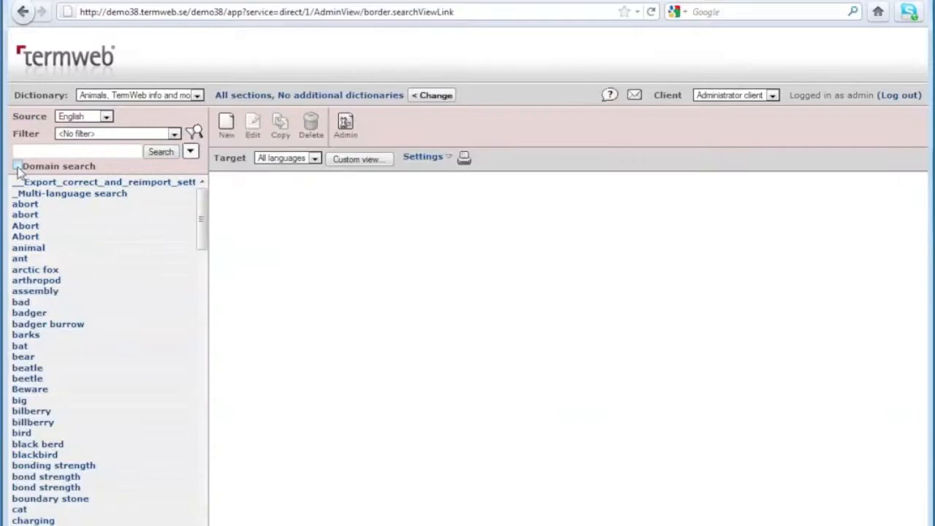
pyautogui.click(16, 165)
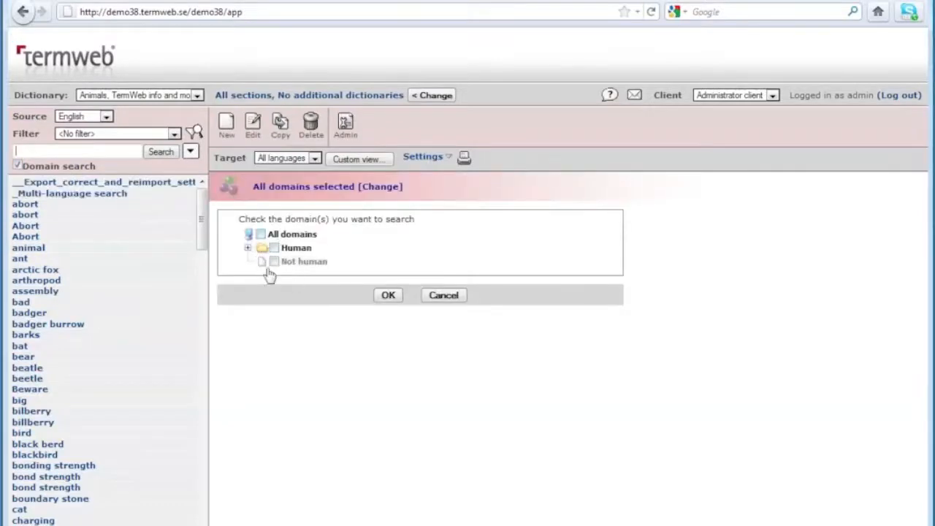
pyautogui.click(444, 296)
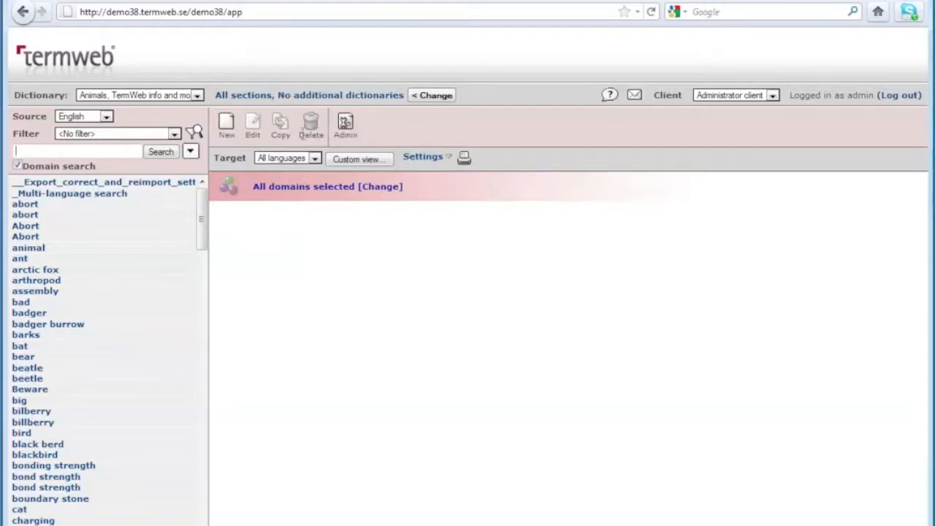
pyautogui.click(17, 167)
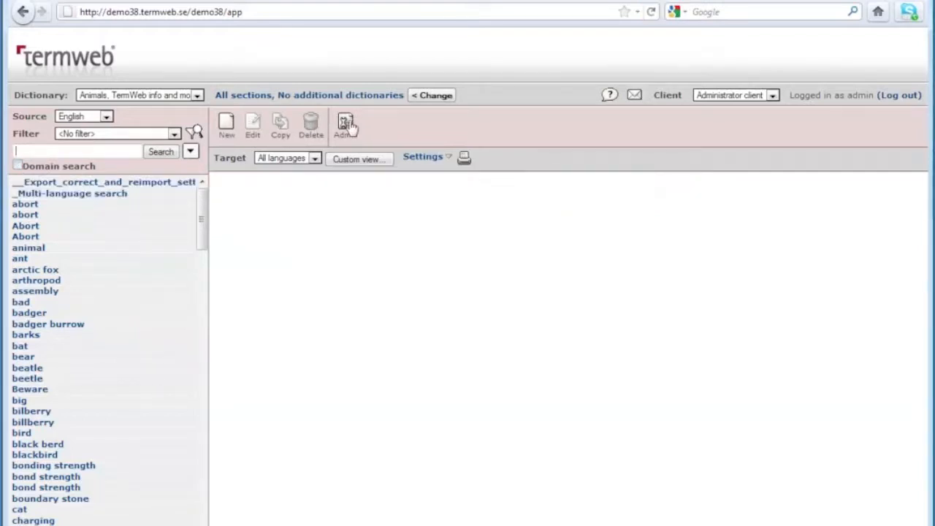
# Set up a new view with only Definition and Source at concept level and no optional term level fields, and cancel it
pyautogui.click(346, 125)
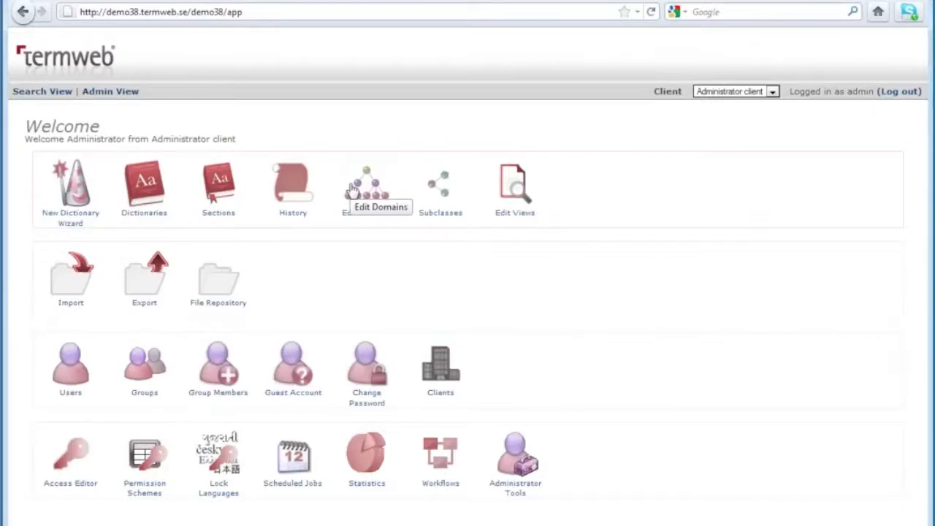
pyautogui.click(515, 188)
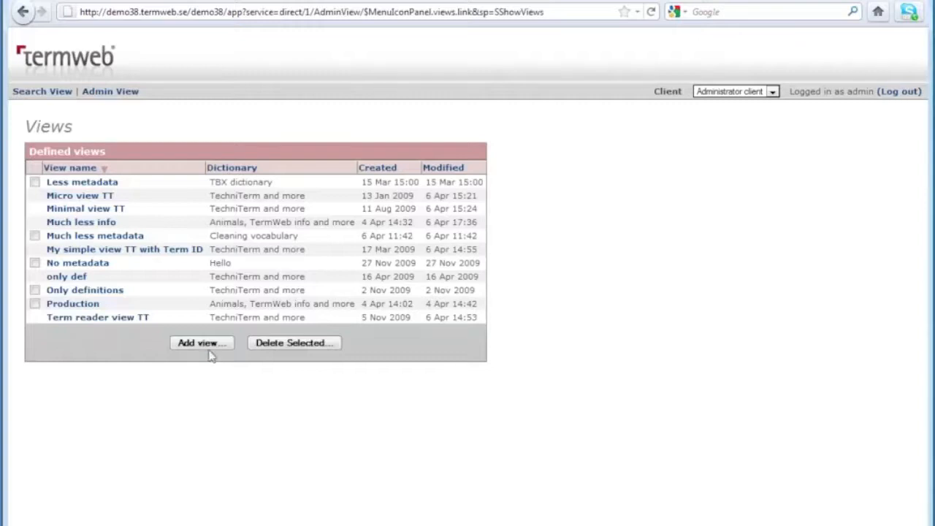
pyautogui.click(206, 346)
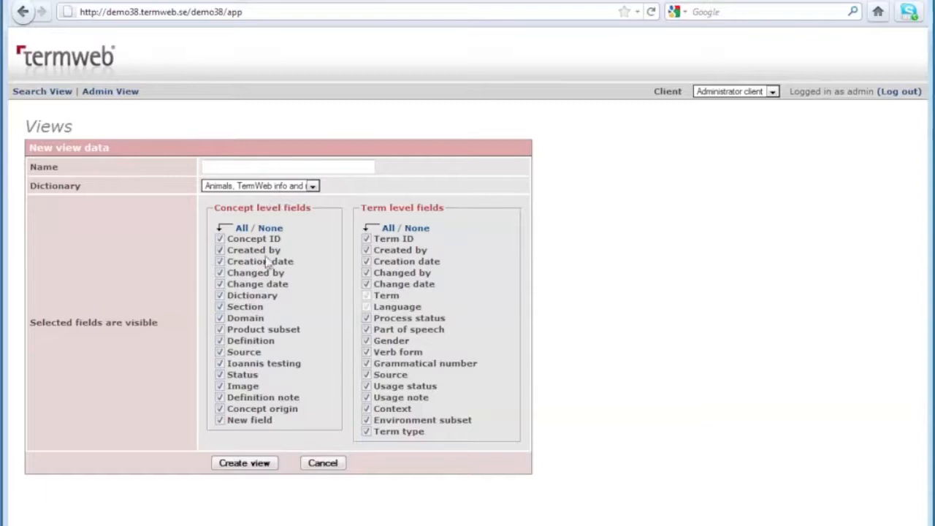
pyautogui.click(271, 229)
pyautogui.click(219, 340)
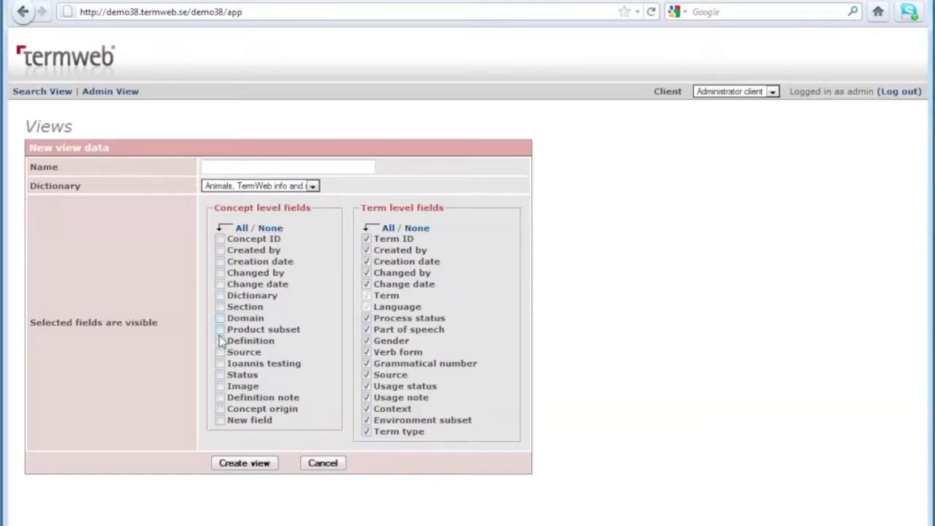
pyautogui.click(220, 352)
pyautogui.click(417, 229)
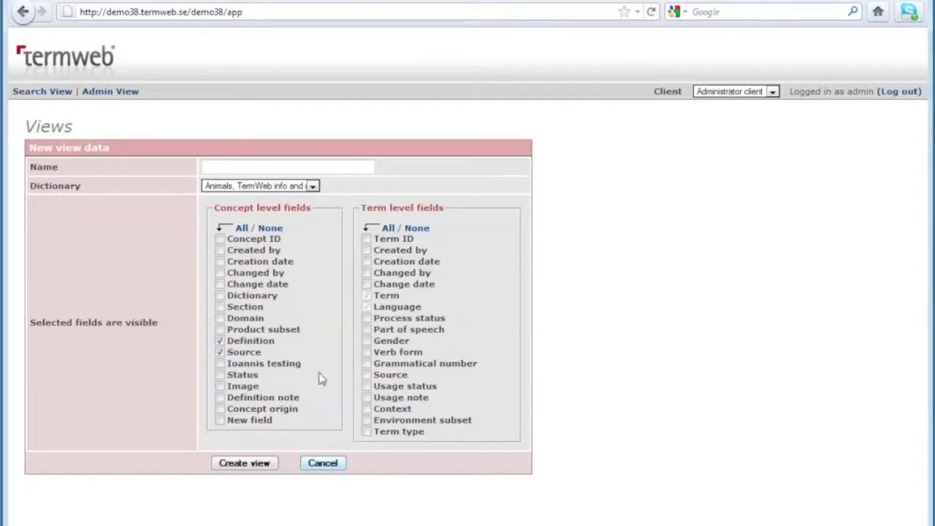
pyautogui.click(324, 463)
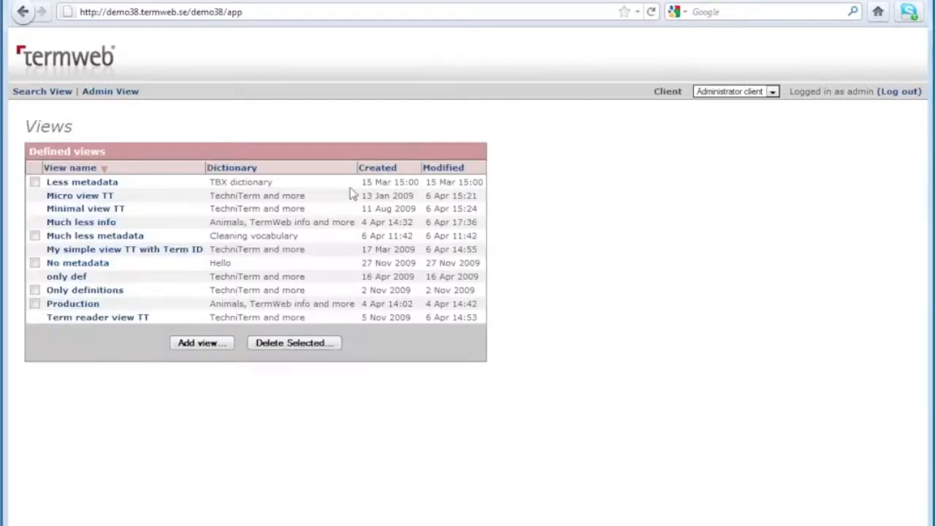
# Review the files in the file repository and the group access levels in the Access Editor
pyautogui.click(128, 94)
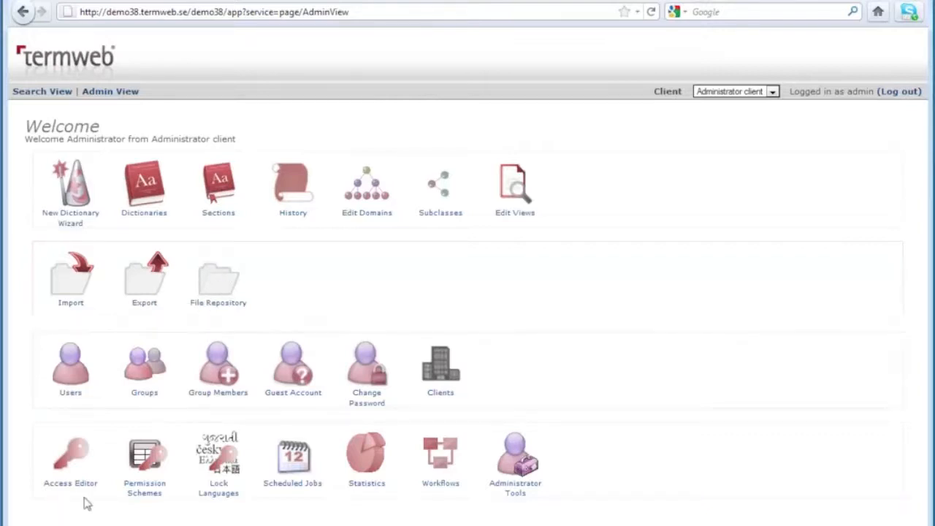
pyautogui.click(216, 293)
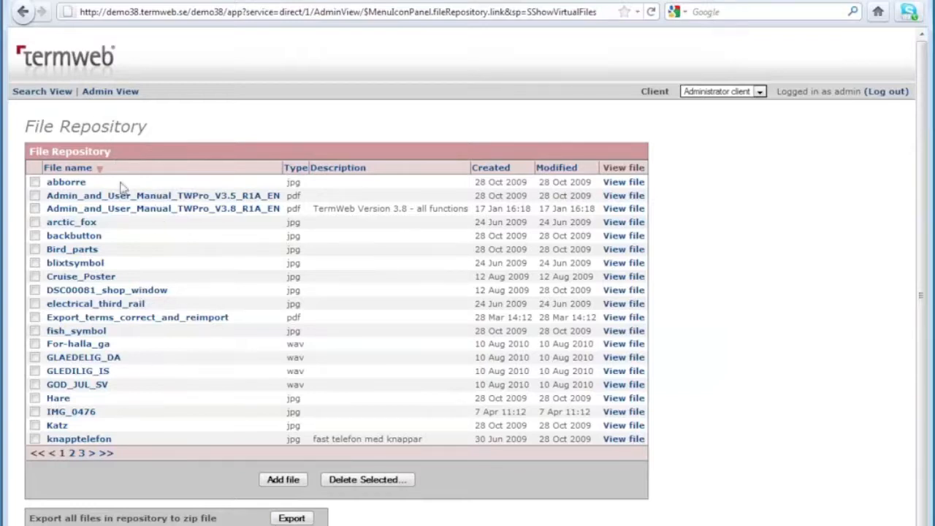
pyautogui.click(110, 93)
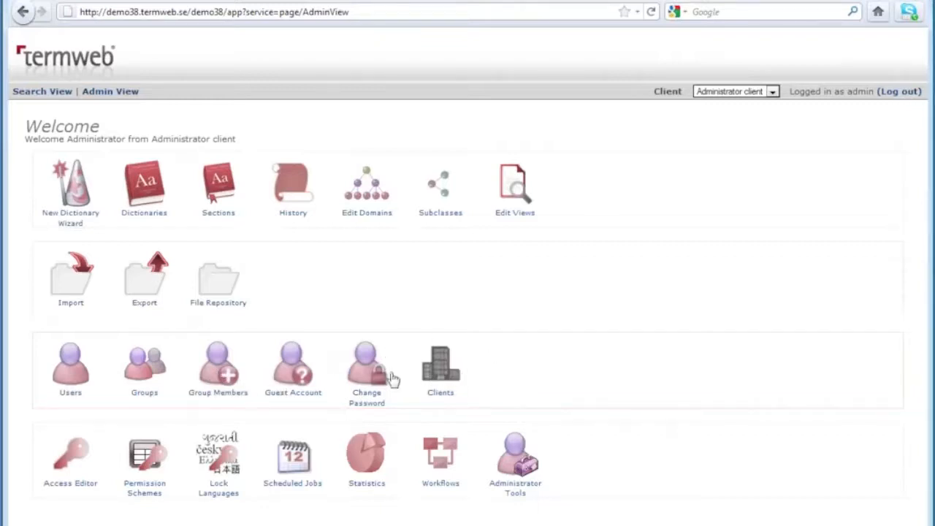
pyautogui.click(79, 468)
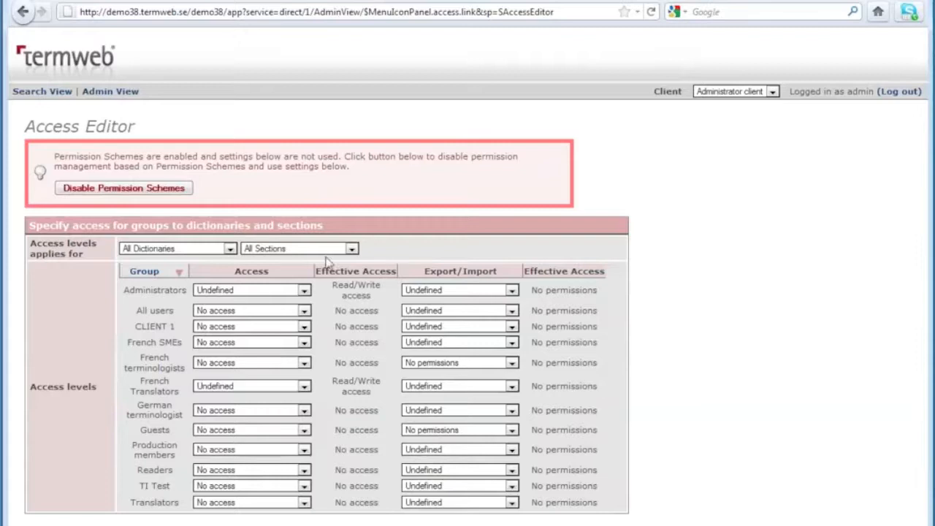
# Start a new permission scheme that grants View Concept to the Production members group, and cancel it
pyautogui.click(109, 91)
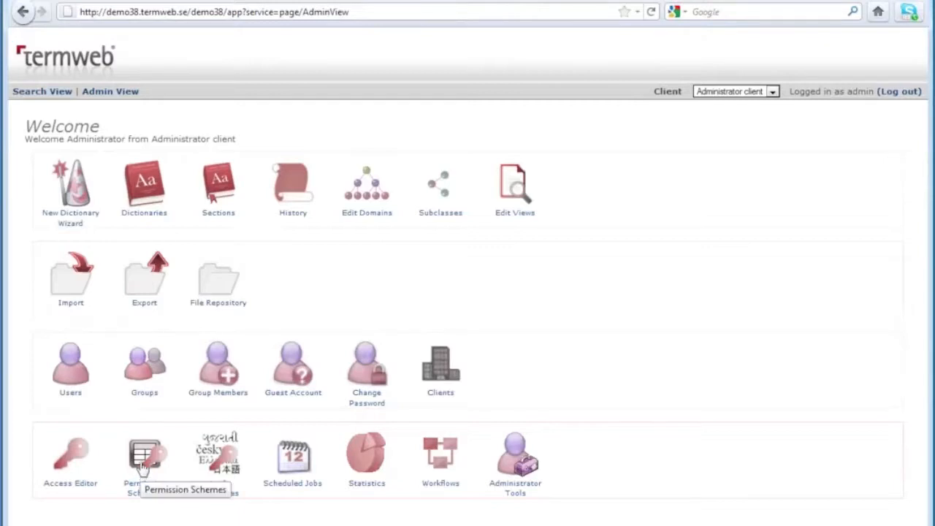
pyautogui.click(159, 466)
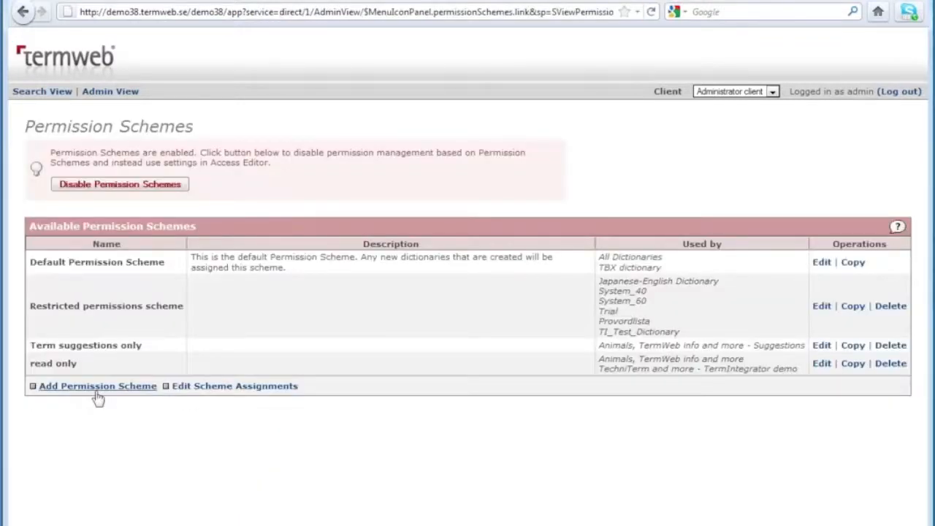
pyautogui.click(96, 388)
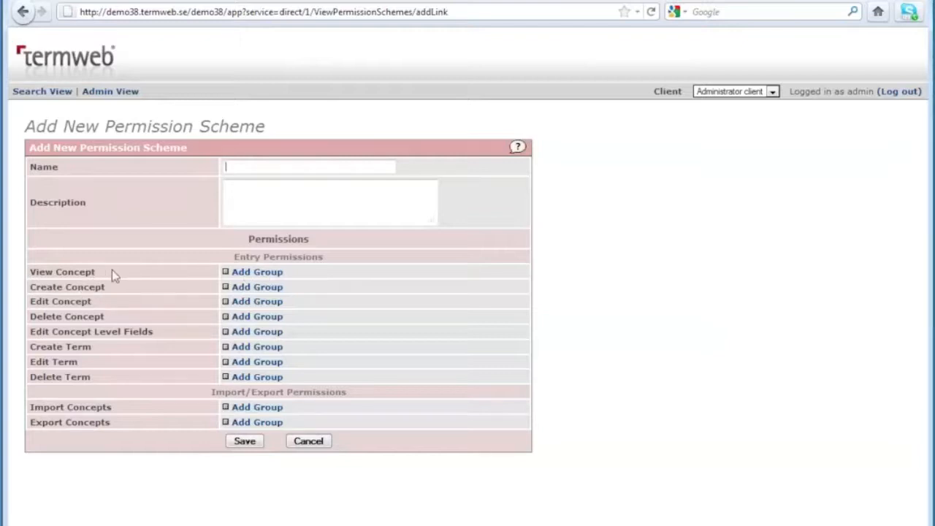
pyautogui.click(271, 272)
pyautogui.click(298, 277)
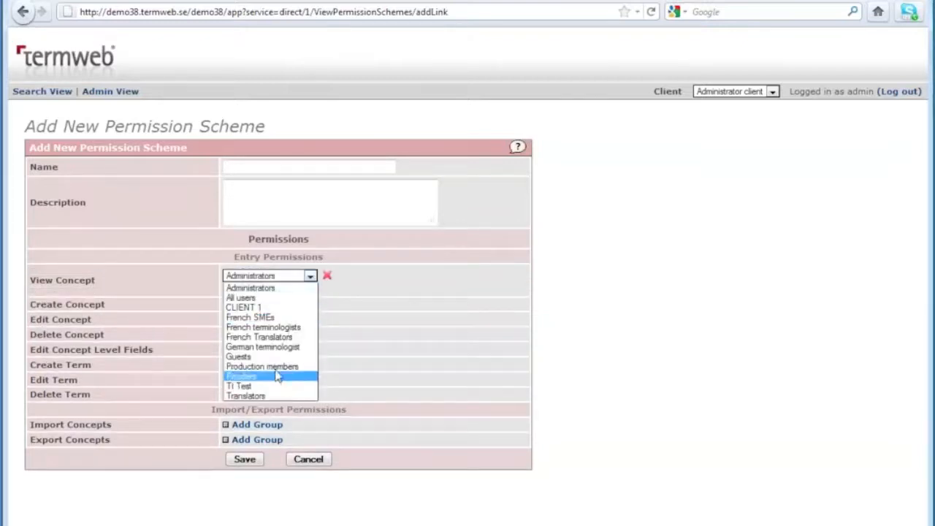
pyautogui.click(272, 365)
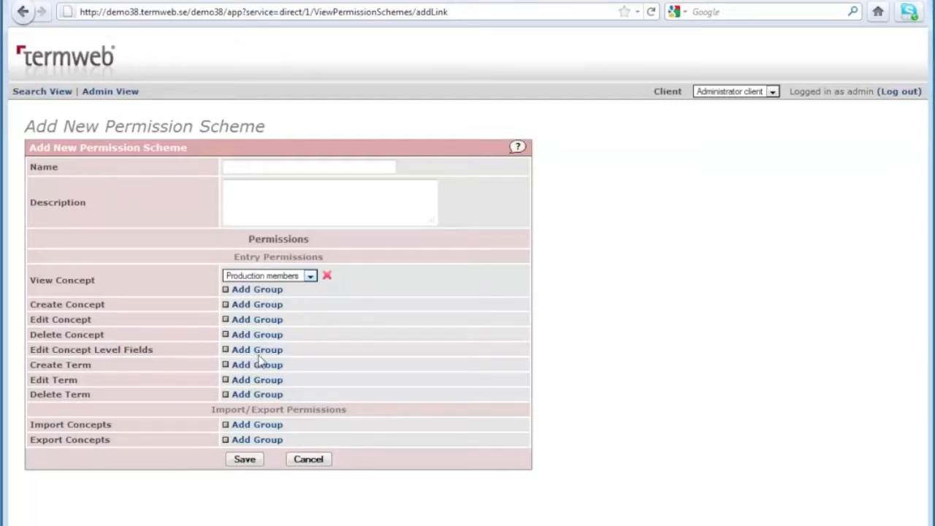
pyautogui.click(310, 460)
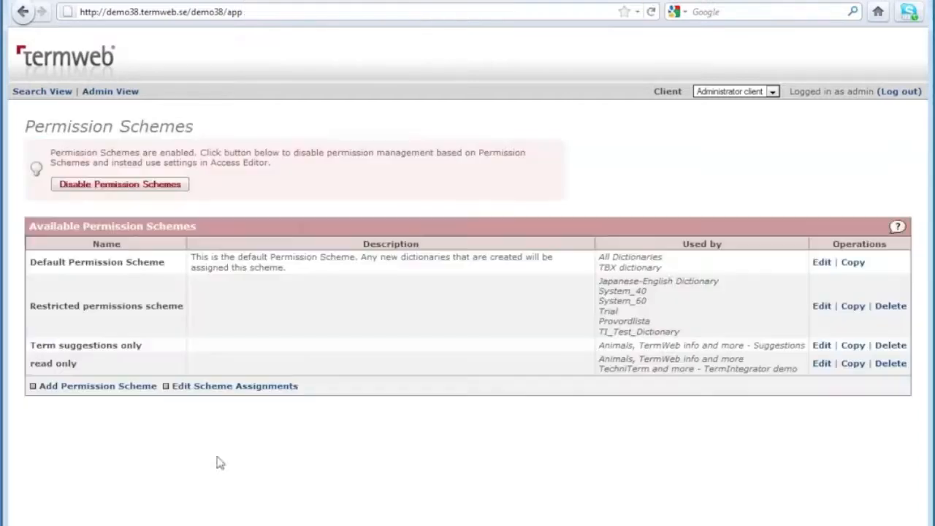
# Examine the permission scheme assignments and the dictionaries and sections selectable for the TechniTerm TermIntegrator demo assignment
pyautogui.click(235, 387)
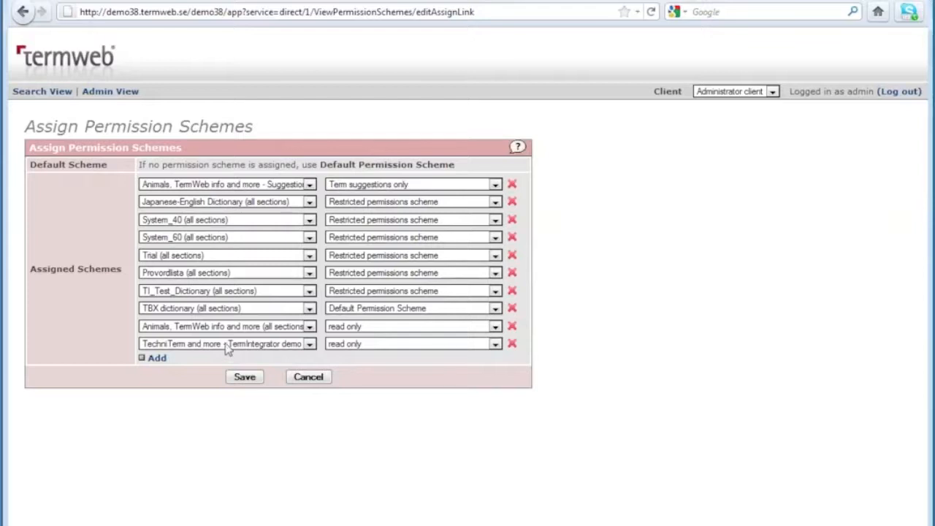
pyautogui.click(225, 344)
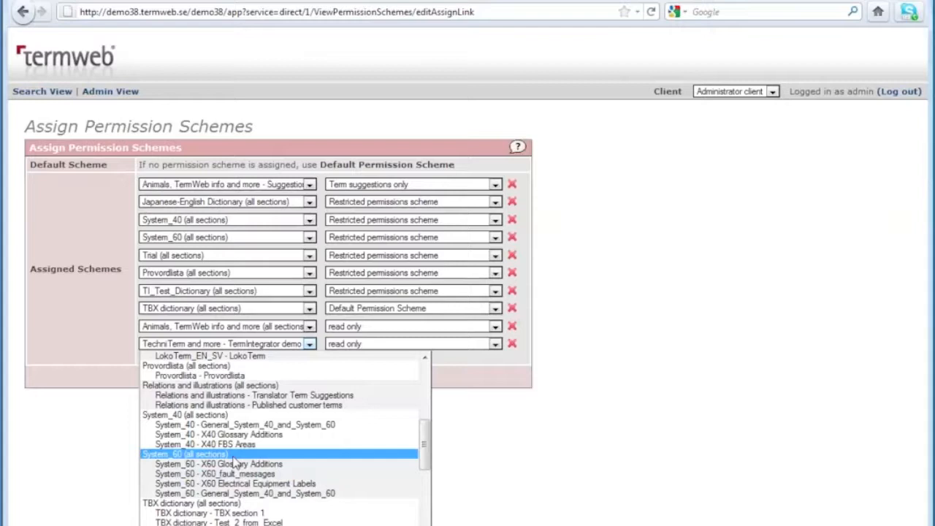
pyautogui.click(480, 398)
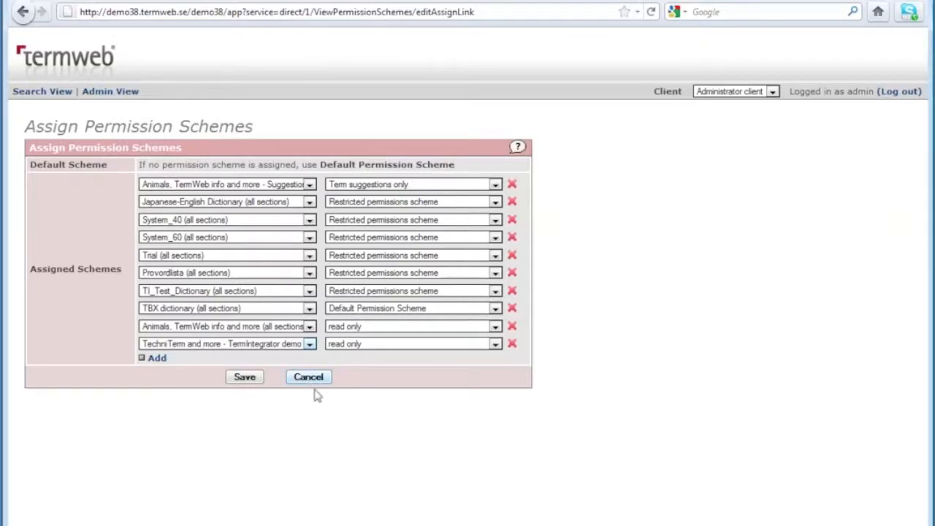
# Examine which languages are locked for each group in the Animals dictionary, especially for the French Translators group
pyautogui.click(123, 93)
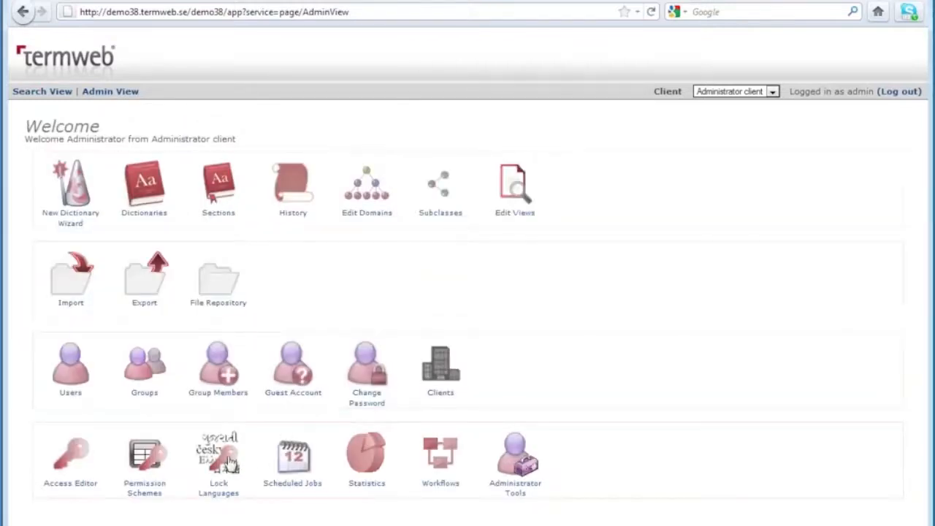
pyautogui.click(228, 461)
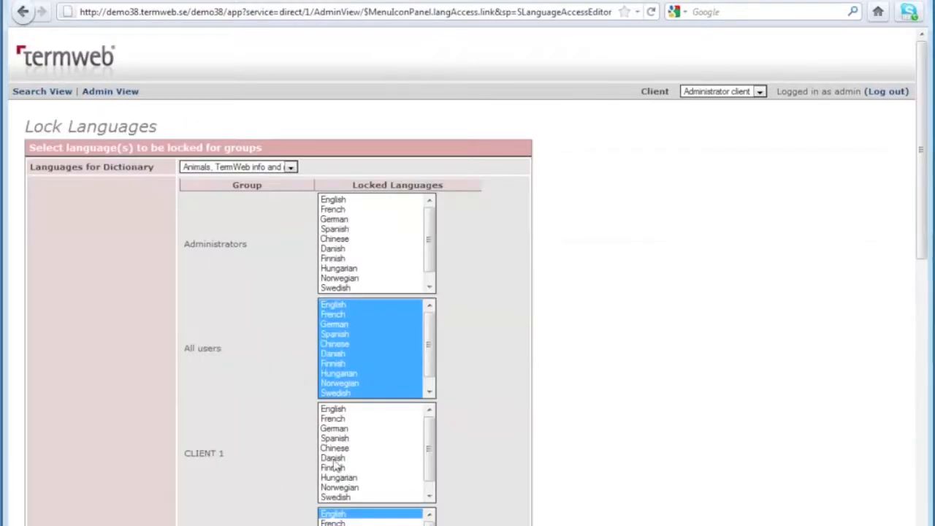
pyautogui.scroll(-10, 603, 426)
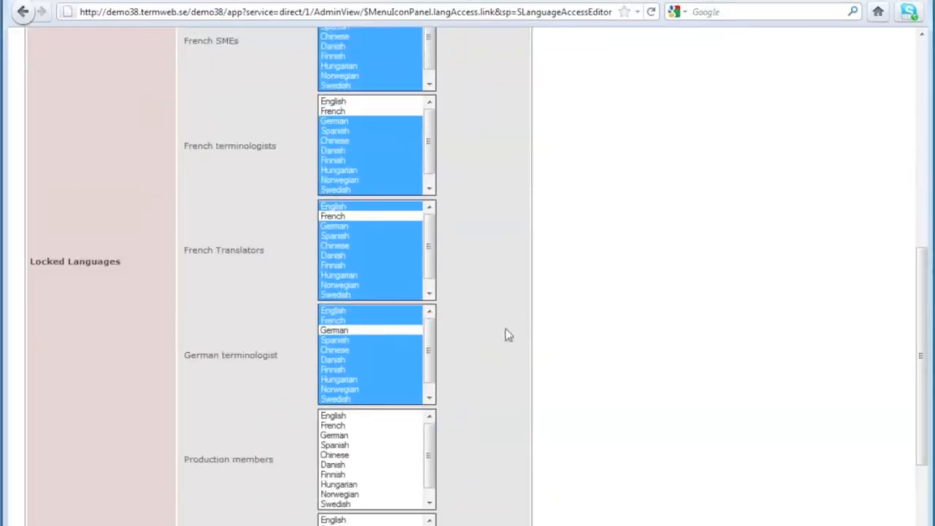
pyautogui.moveTo(184, 256); pyautogui.dragTo(271, 253)
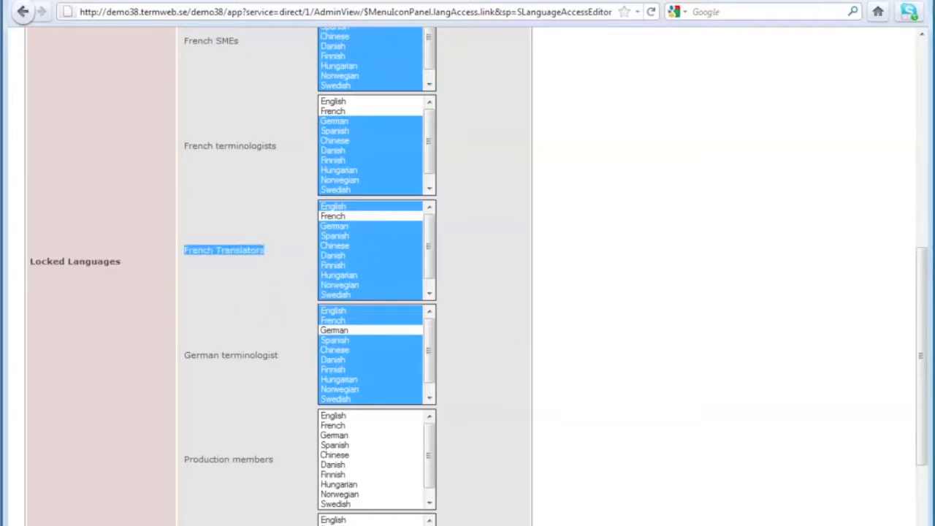
pyautogui.moveTo(428, 244); pyautogui.dragTo(428, 243)
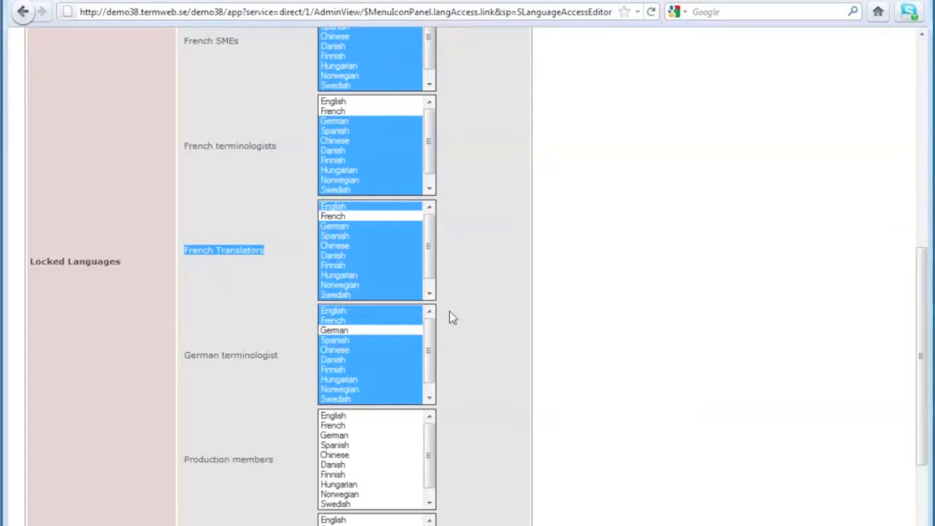
pyautogui.scroll(3, 449, 312)
pyautogui.scroll(2, 449, 311)
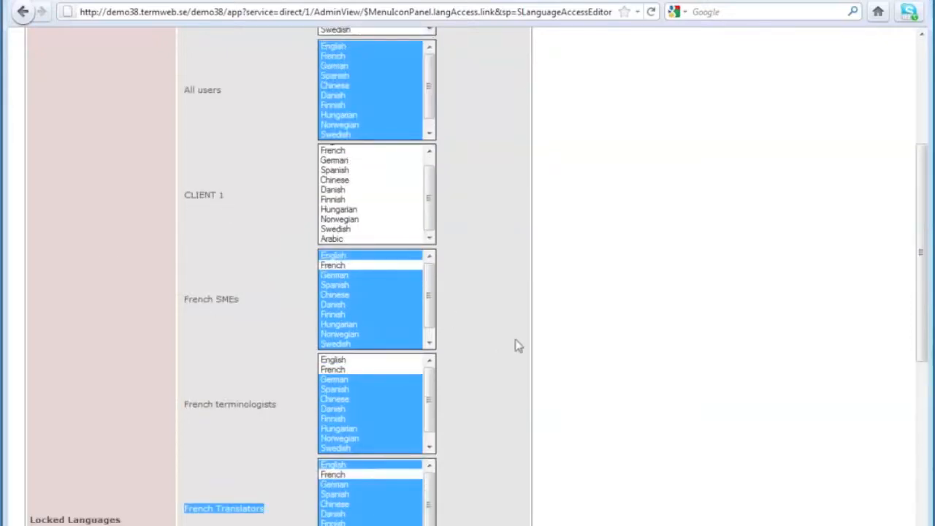
pyautogui.scroll(5, 514, 346)
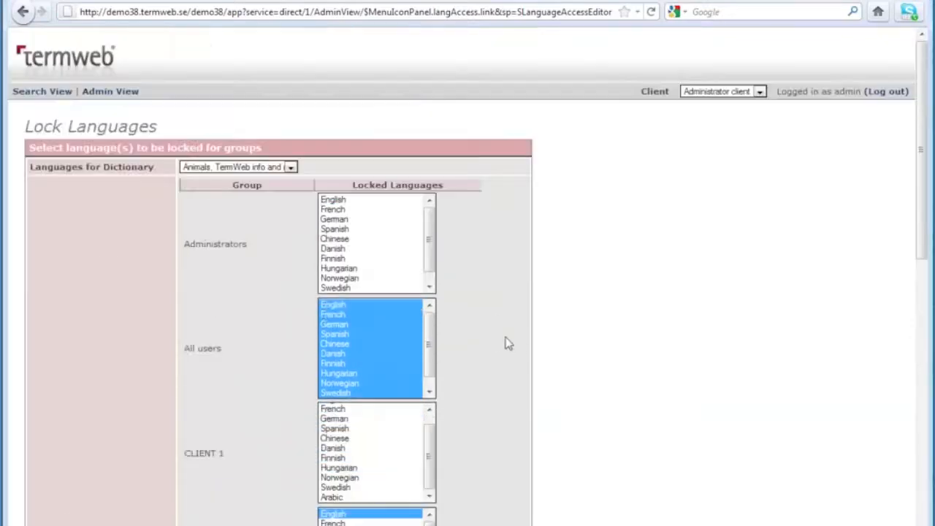
# Inspect the run interval options and the Runs to keep setting of a new scheduled job, and cancel it
pyautogui.click(126, 93)
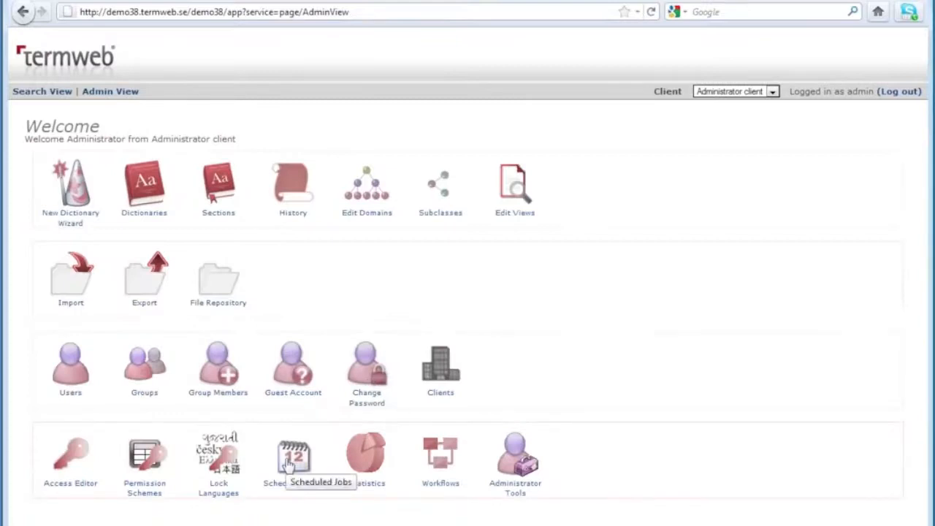
pyautogui.click(290, 467)
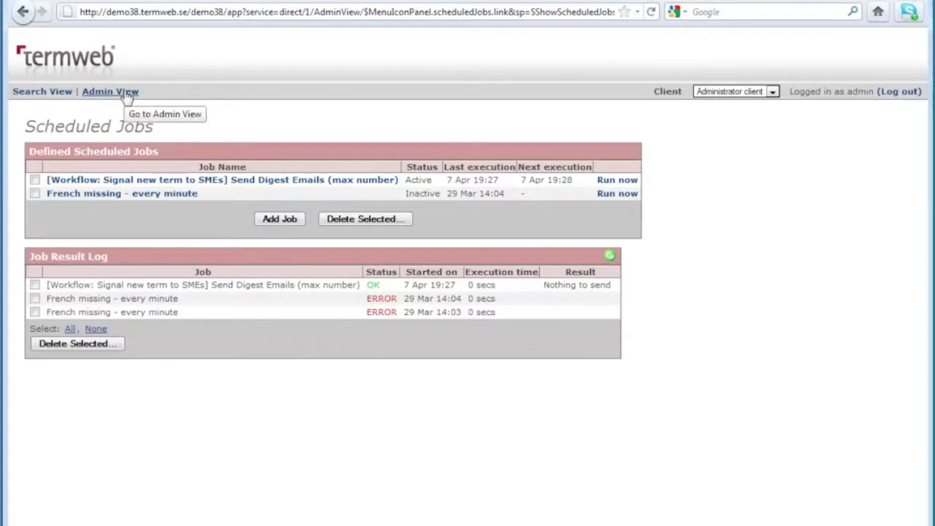
pyautogui.click(279, 218)
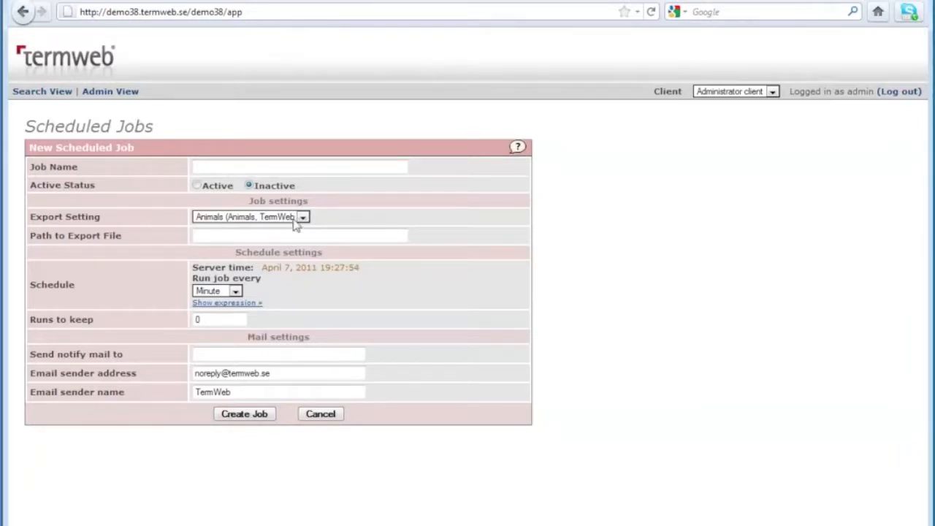
pyautogui.click(235, 290)
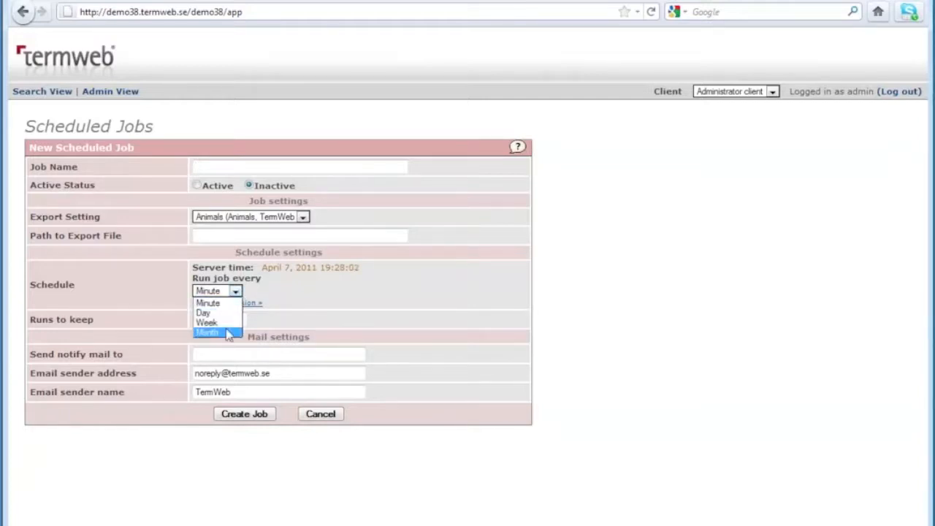
pyautogui.click(312, 289)
pyautogui.click(219, 317)
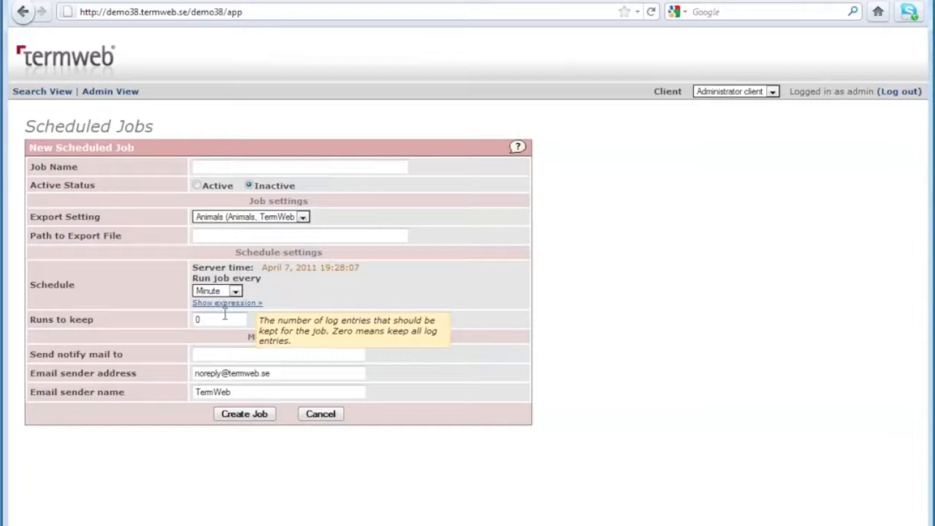
pyautogui.click(322, 414)
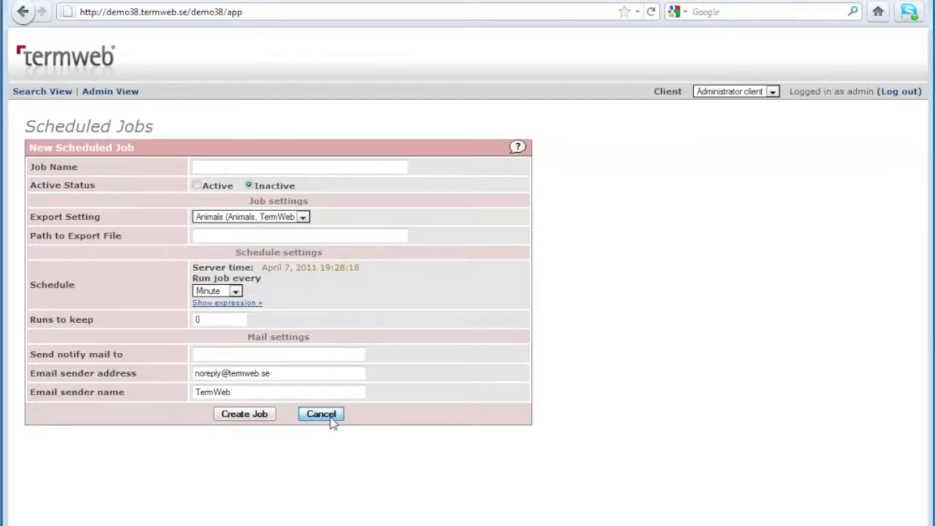
# Review the usage statistics, expanding and collapsing the visit details for April 7 in the daily summary
pyautogui.click(123, 100)
pyautogui.click(374, 466)
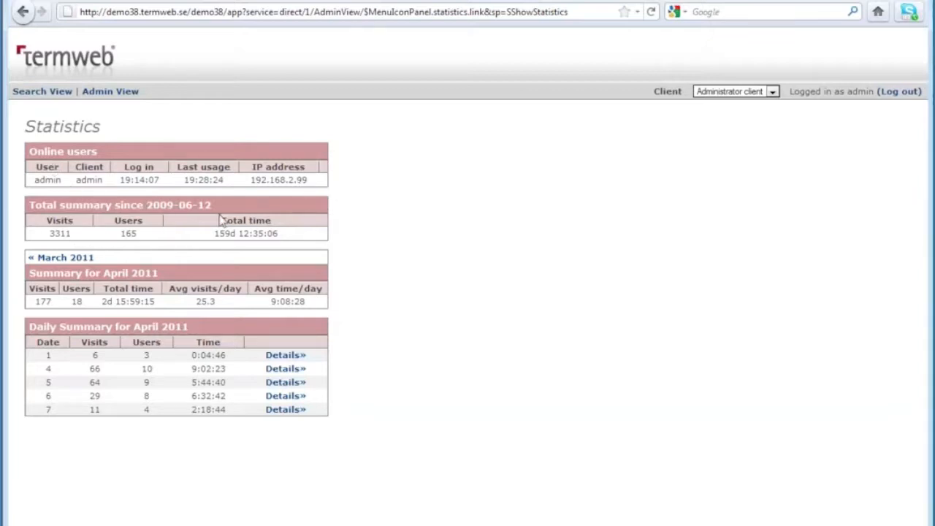
pyautogui.click(292, 411)
pyautogui.scroll(-1, 412, 418)
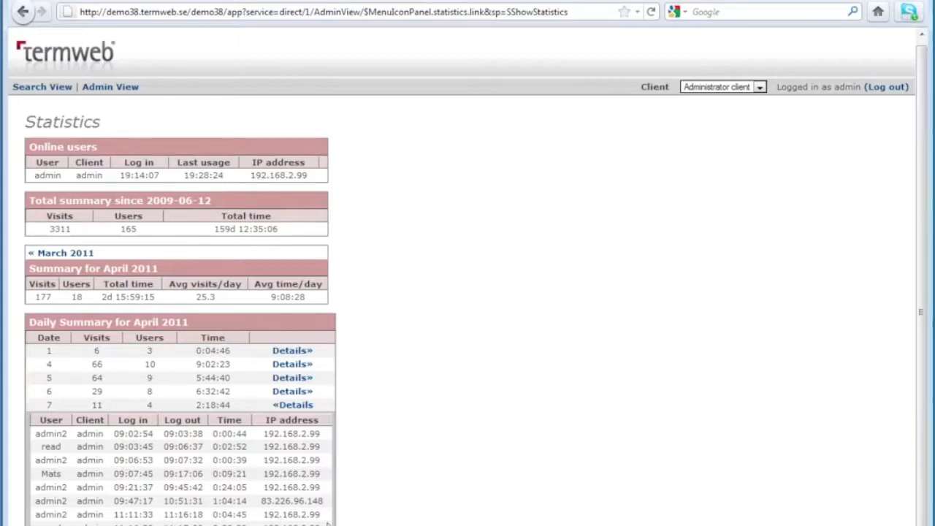
pyautogui.click(296, 407)
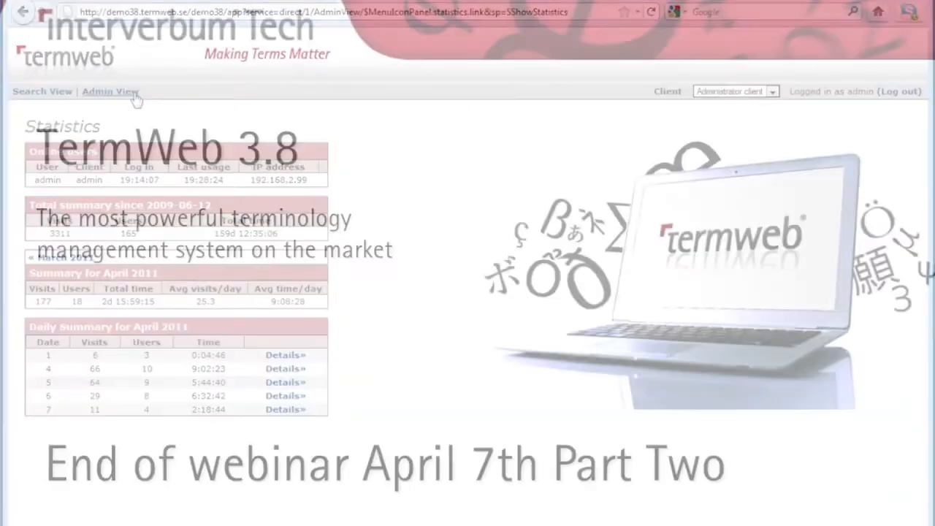